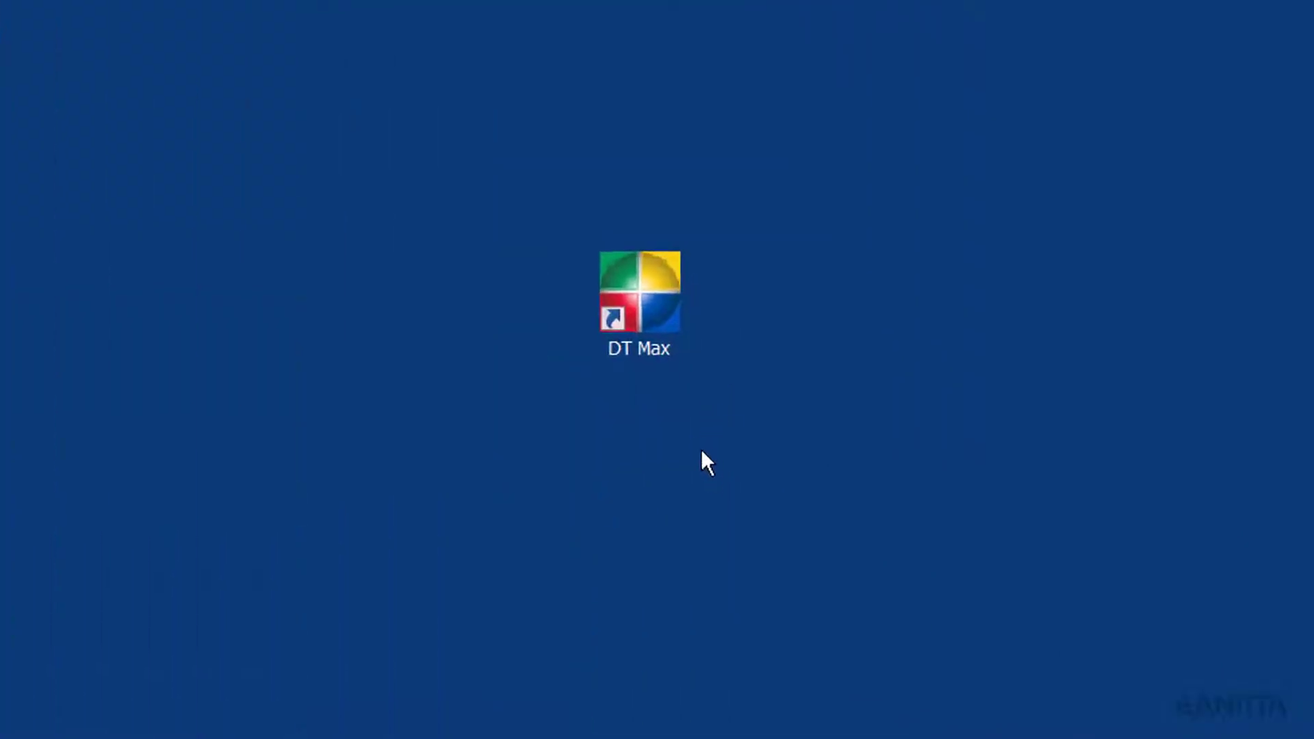
Launch DT Max and start the T1 personal tax product for tax year 2015
double_click(659, 328)
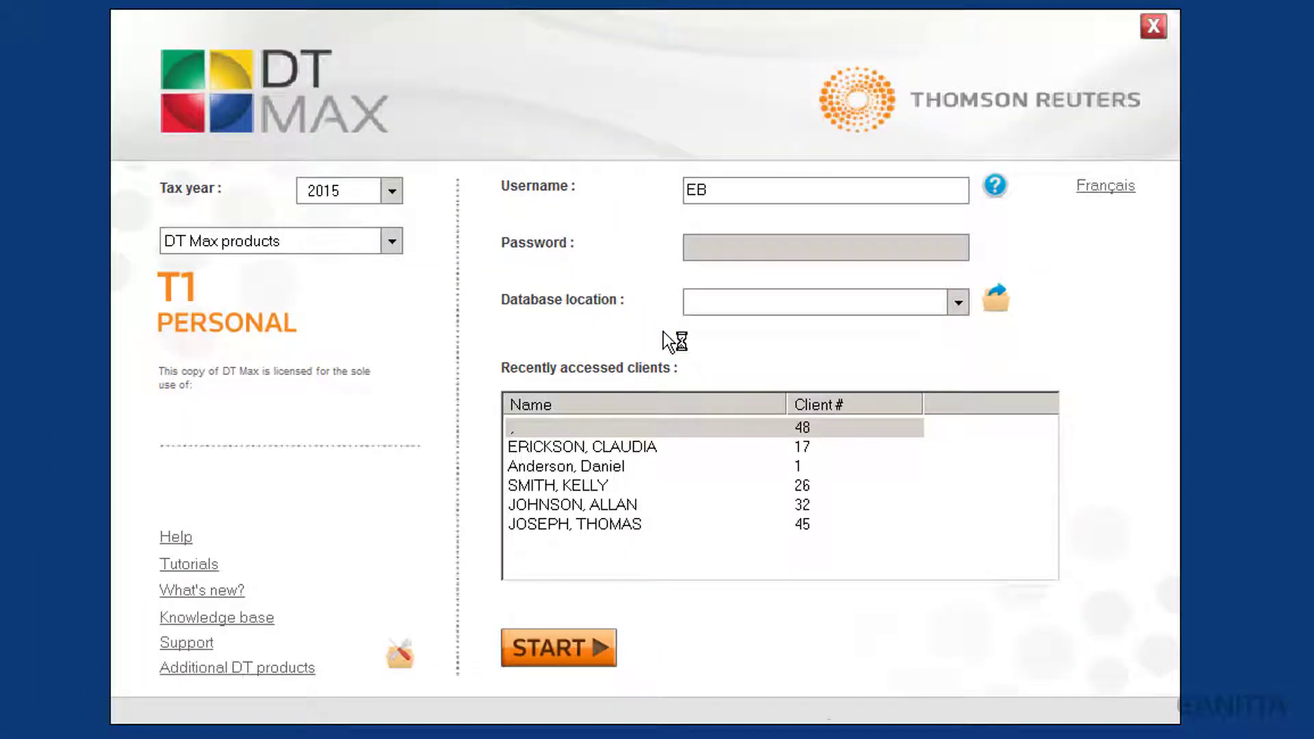
left_click(393, 191)
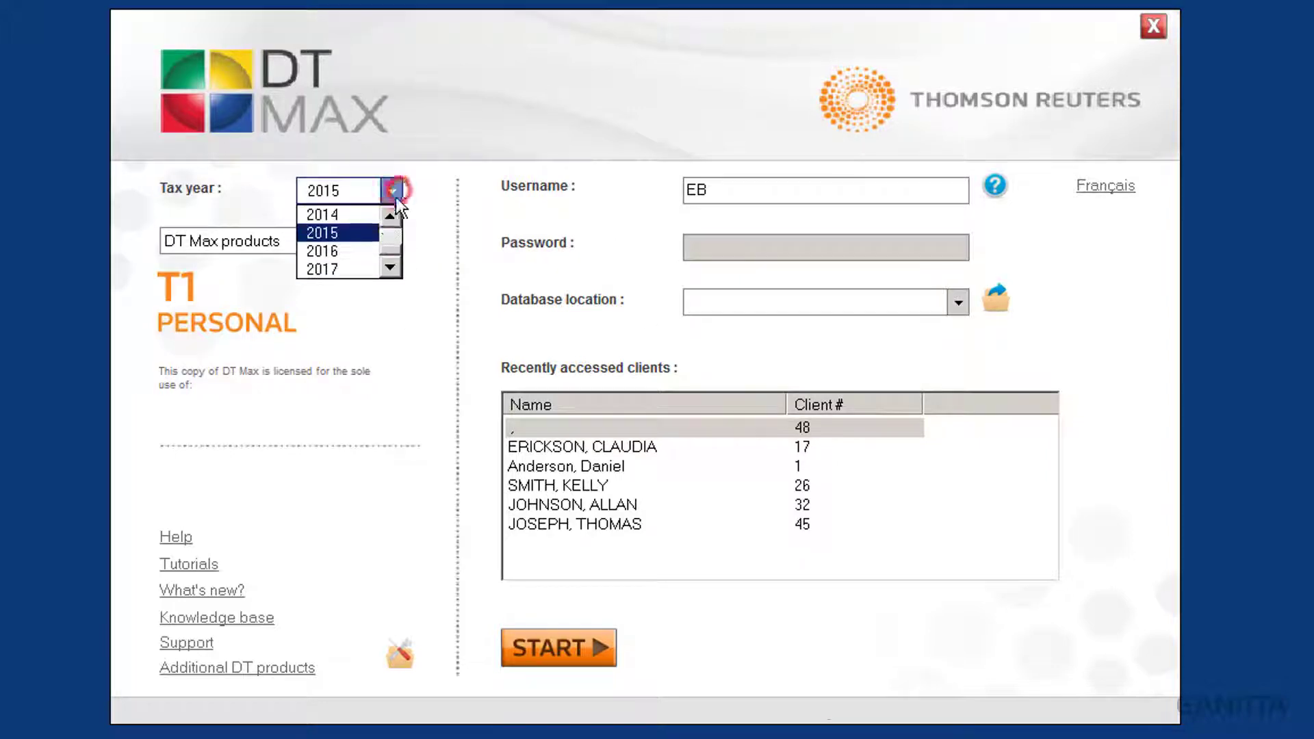
left_click(348, 231)
left_click(347, 236)
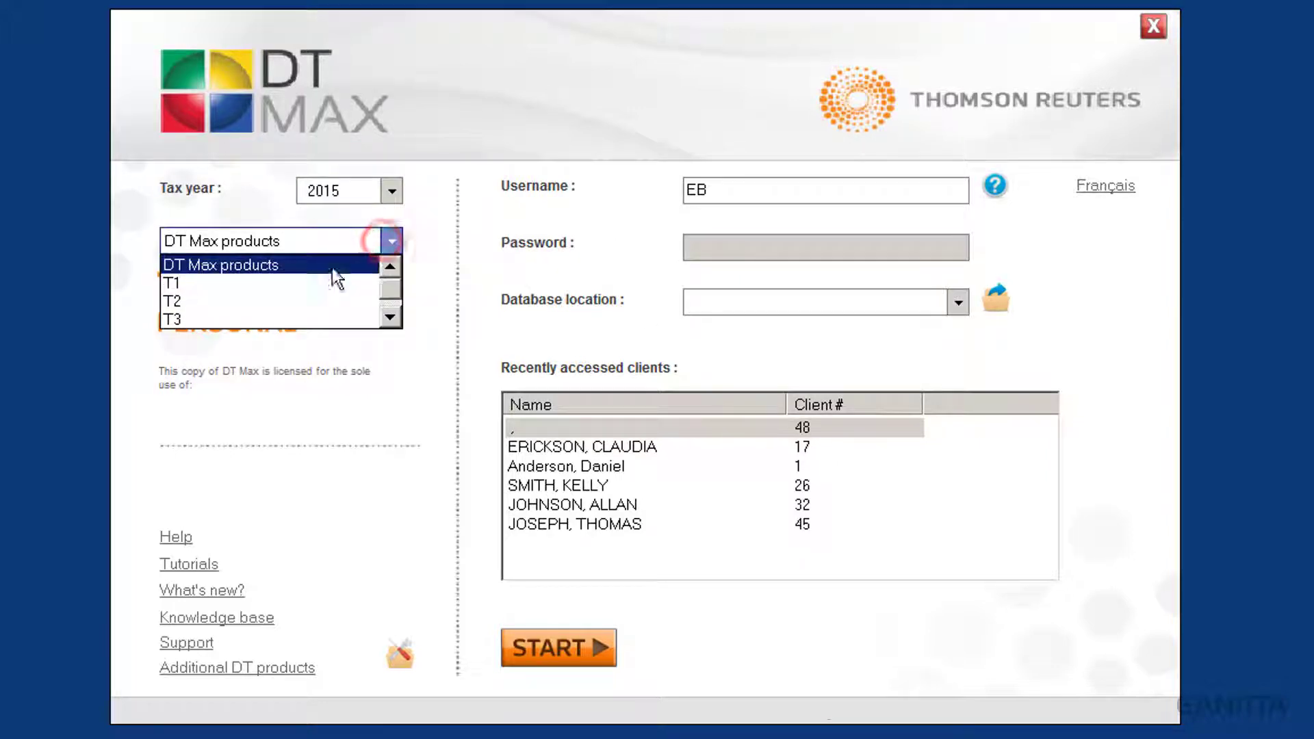
left_click(285, 281)
left_click(762, 196)
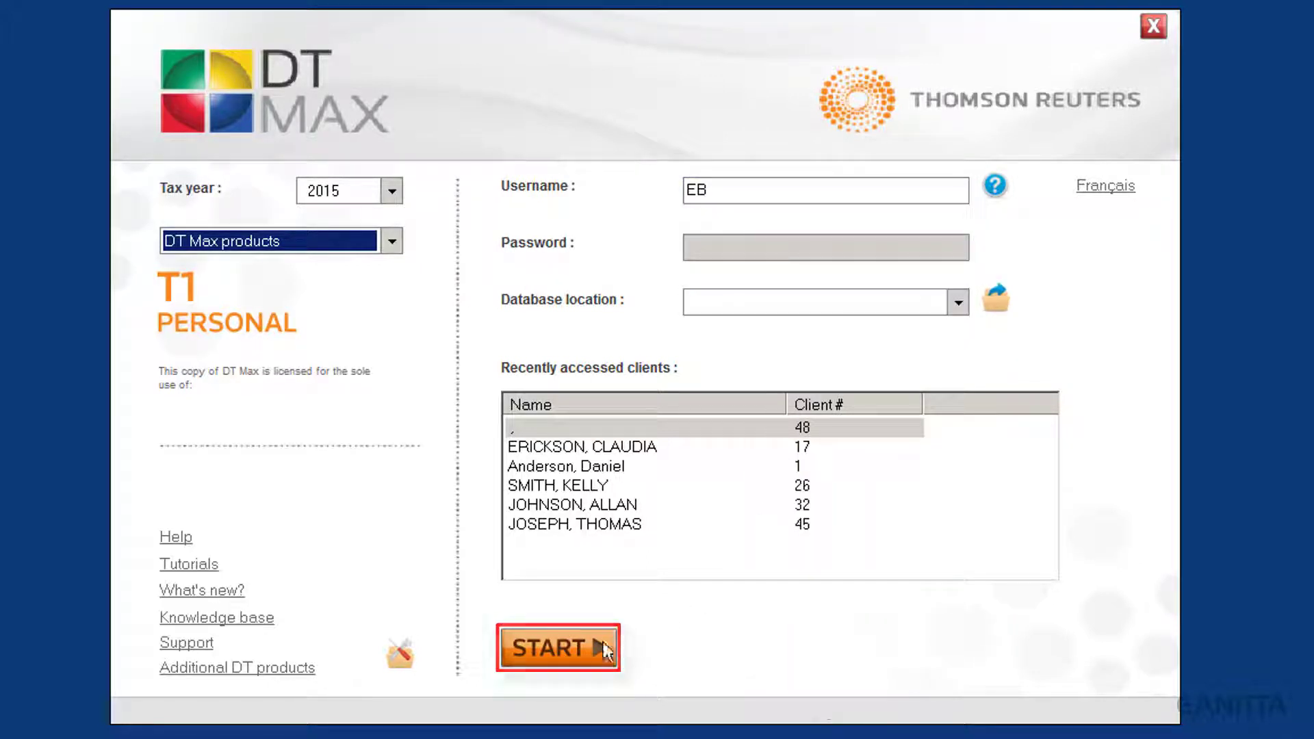
left_click(550, 650)
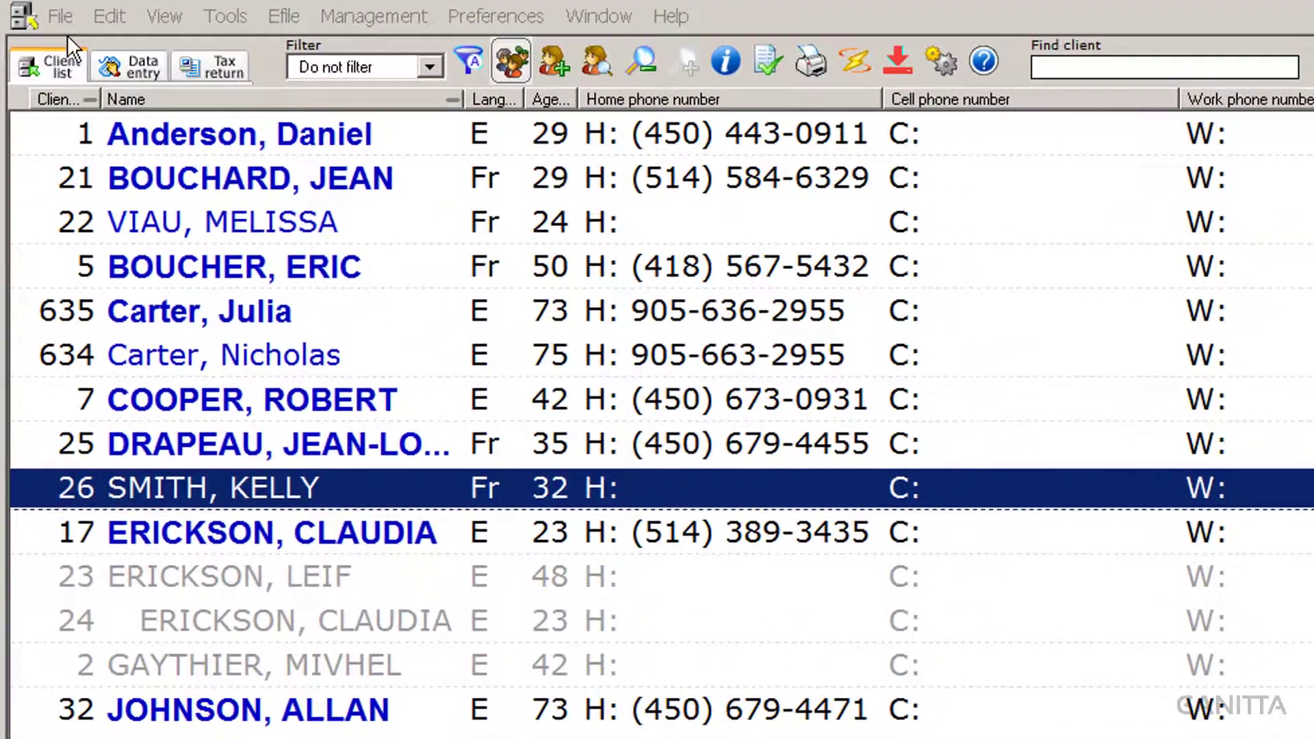
left_click(58, 17)
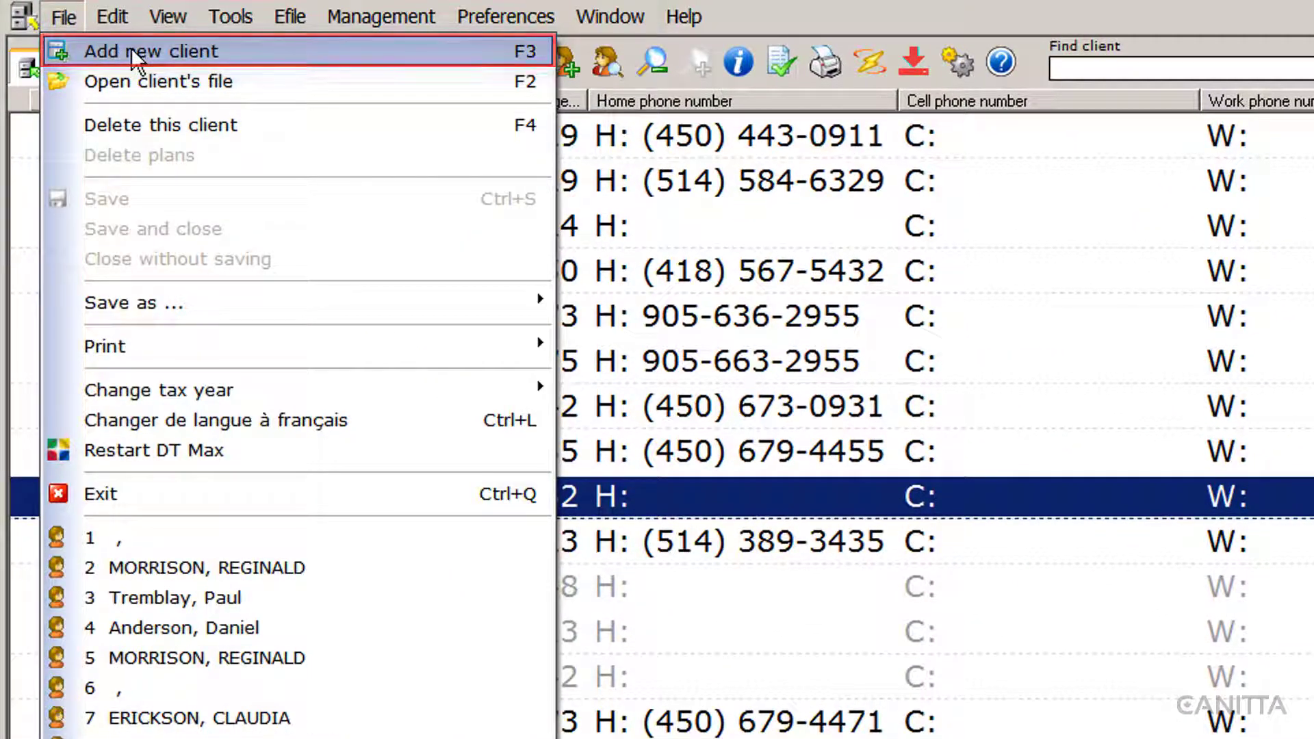
left_click(111, 57)
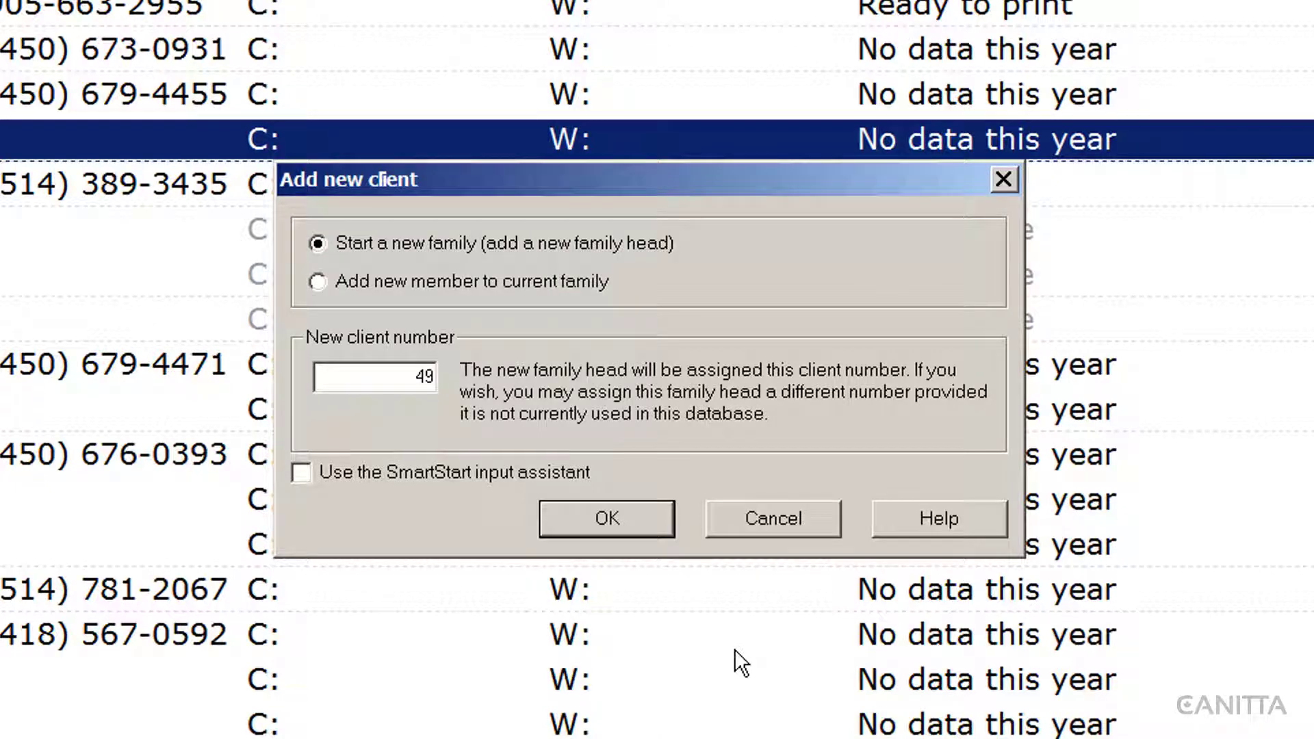
left_click(768, 528)
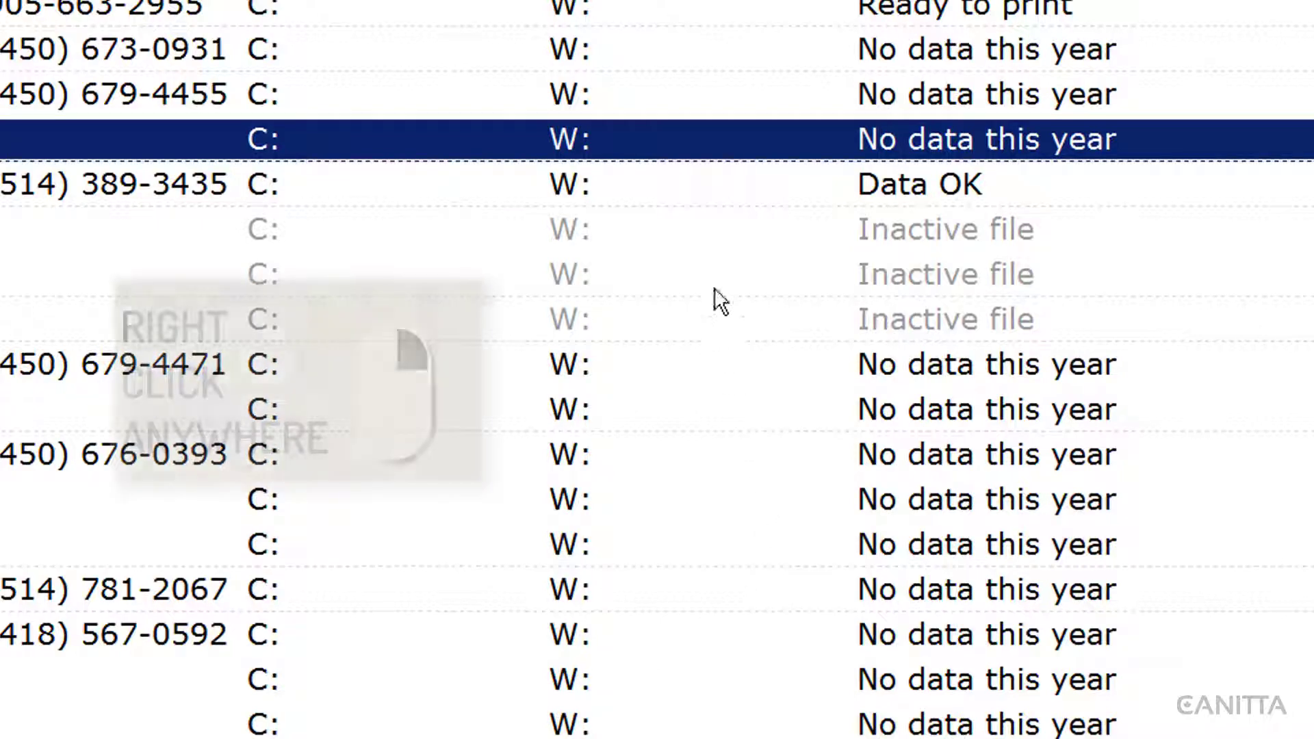
right_click(690, 146)
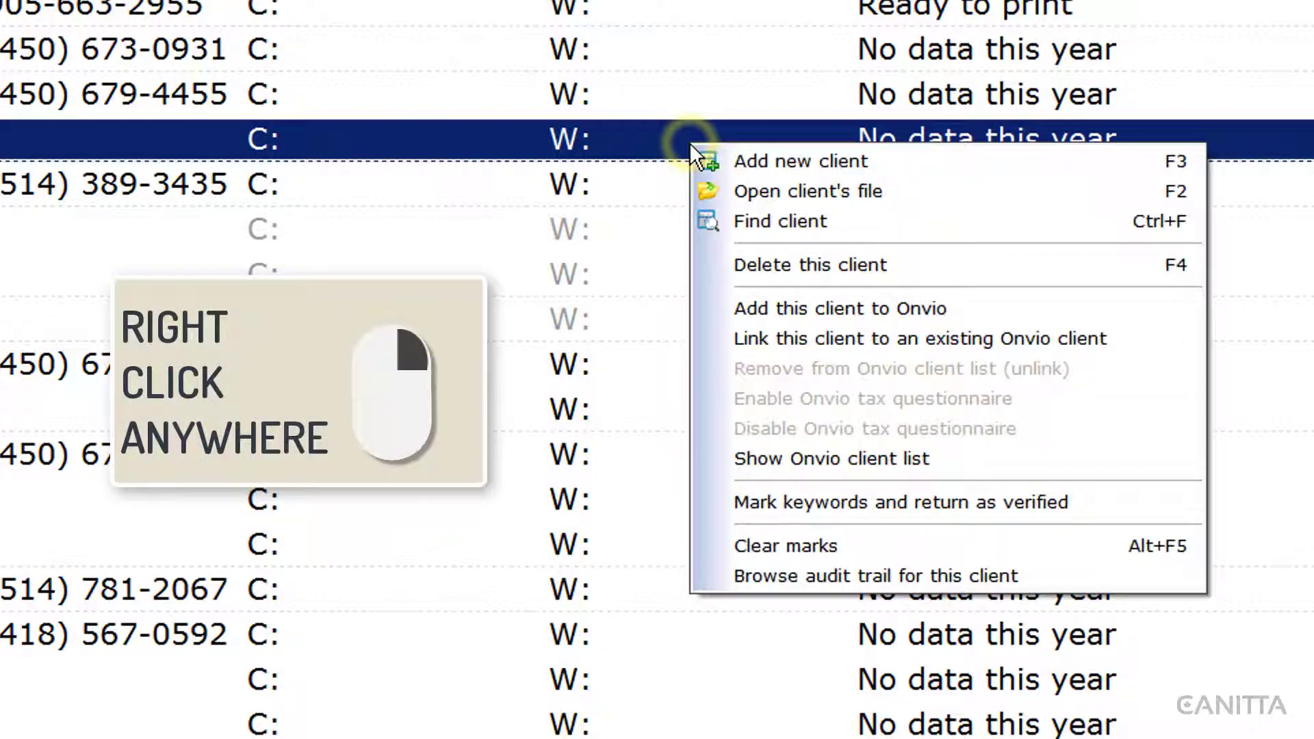
left_click(827, 164)
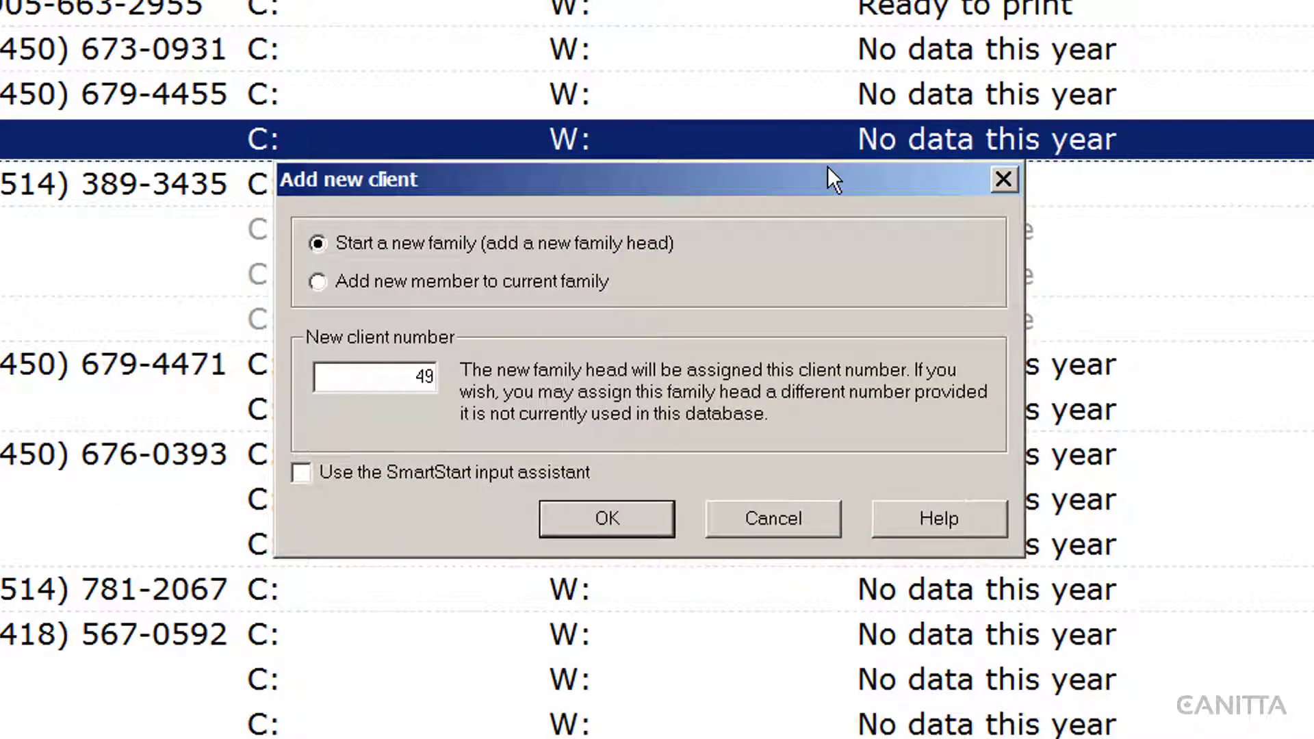
left_click(787, 526)
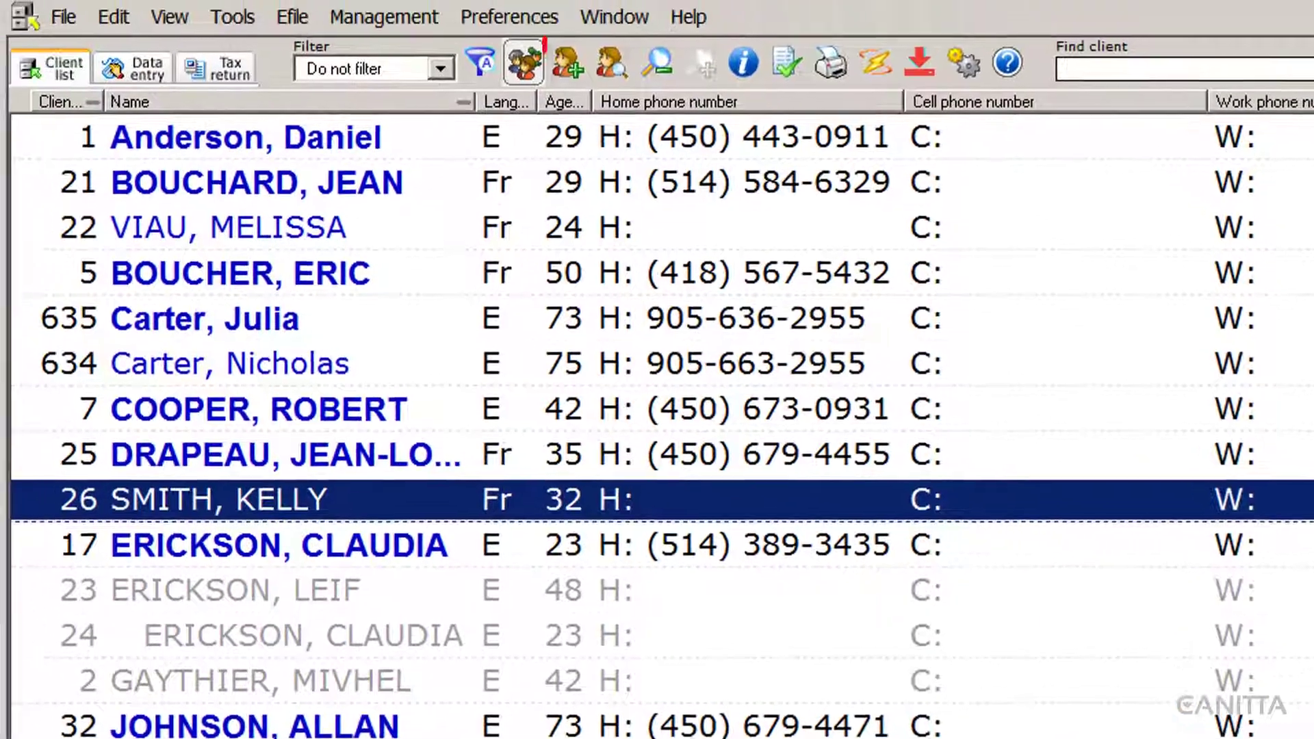
left_click(568, 67)
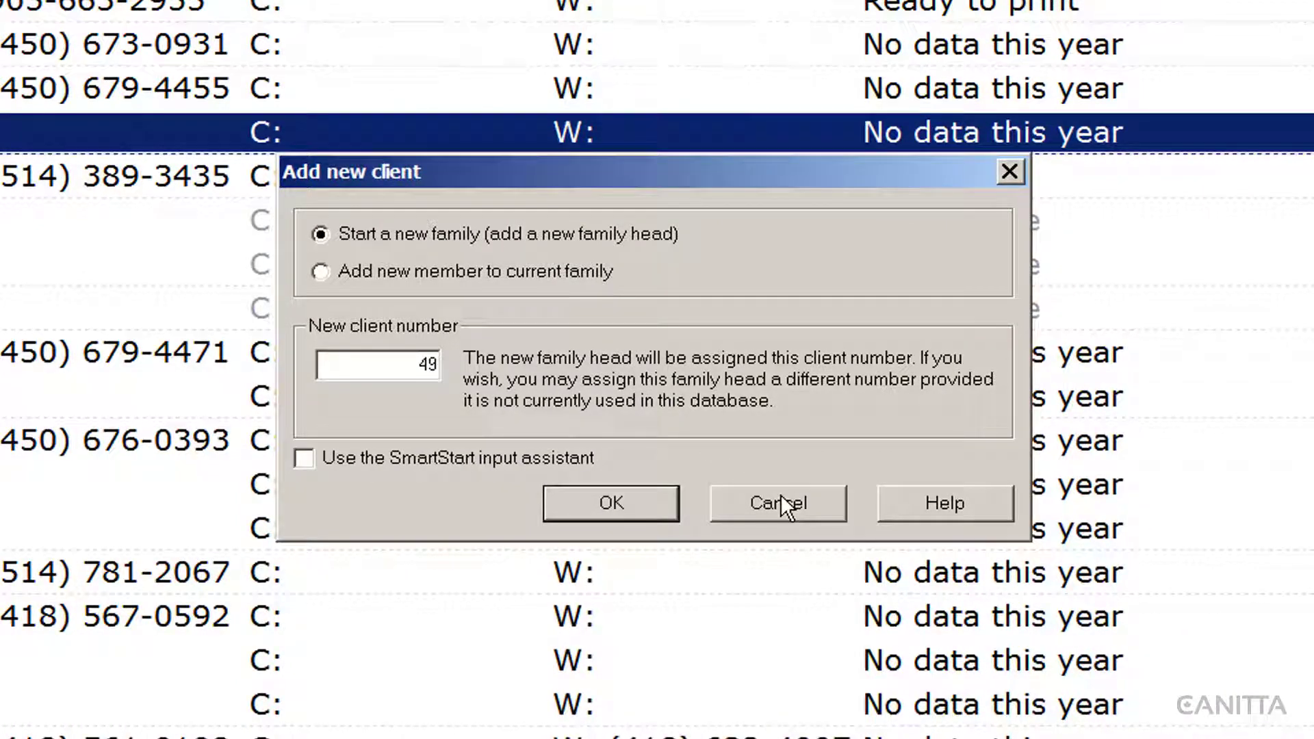
left_click(780, 494)
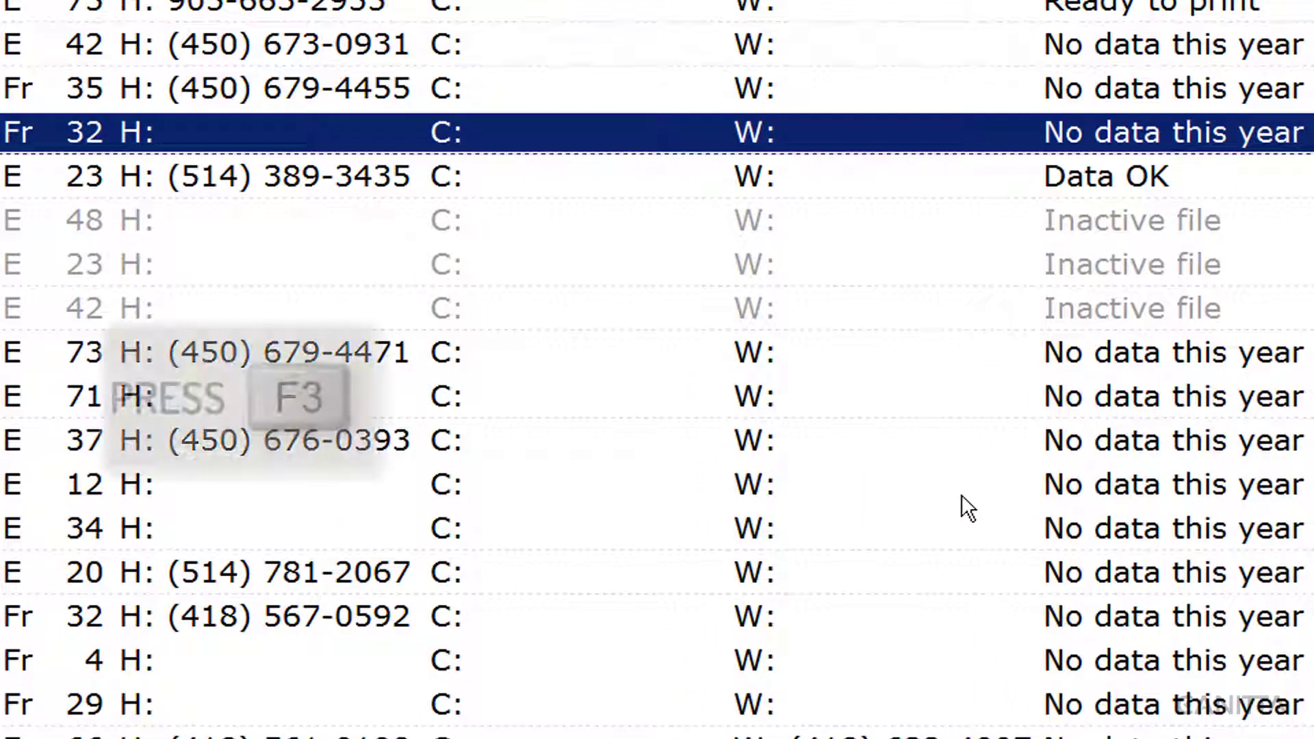
Add a new client as the head of a new family, without the SmartStart input assistant
key("F3")
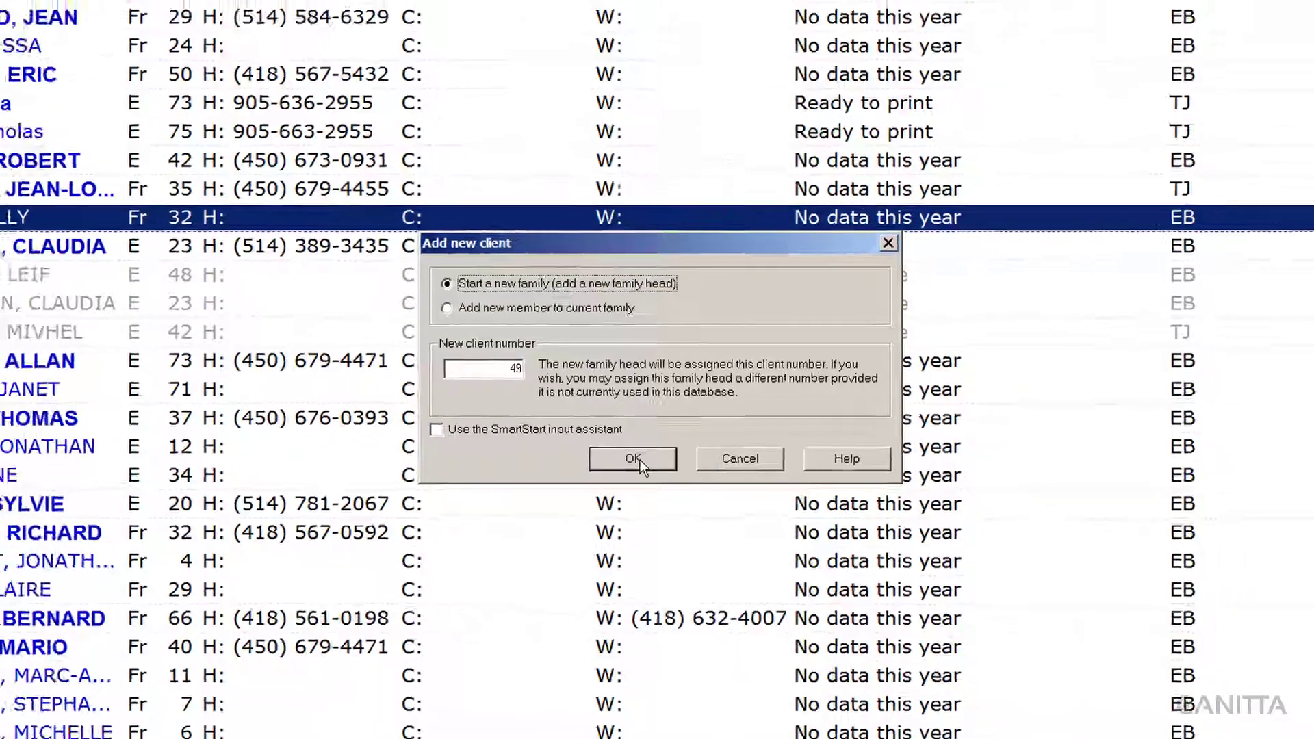
left_click(629, 503)
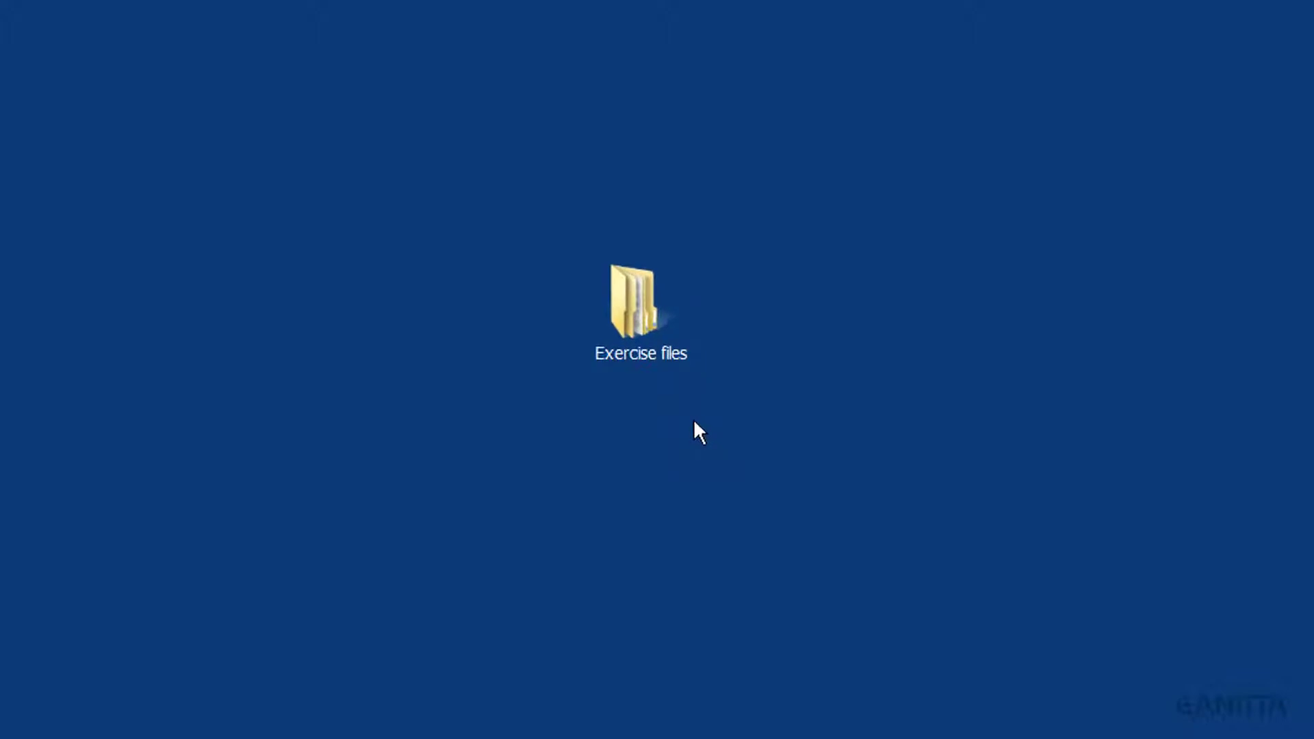
Open the Personal Information PDF in the "1 A single taxpayer" folder of Exercise files and review the taxpayer's details
double_click(636, 301)
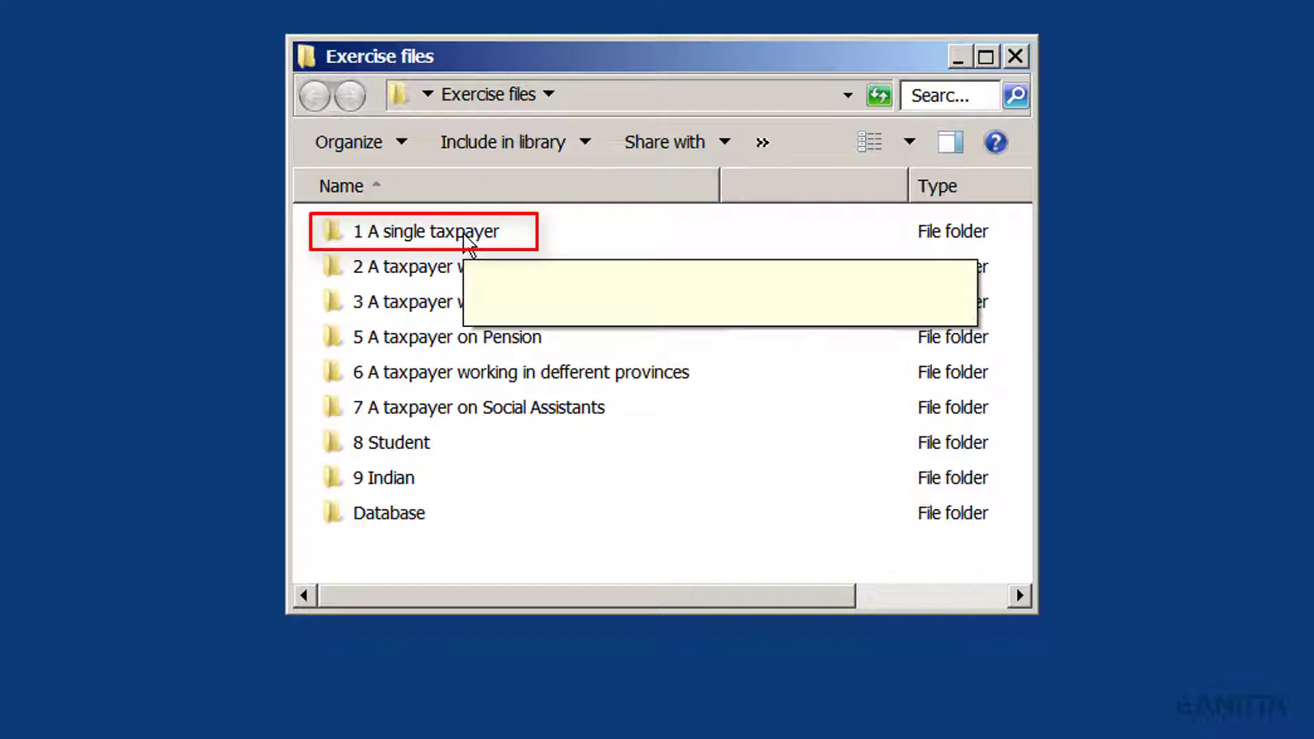
double_click(466, 236)
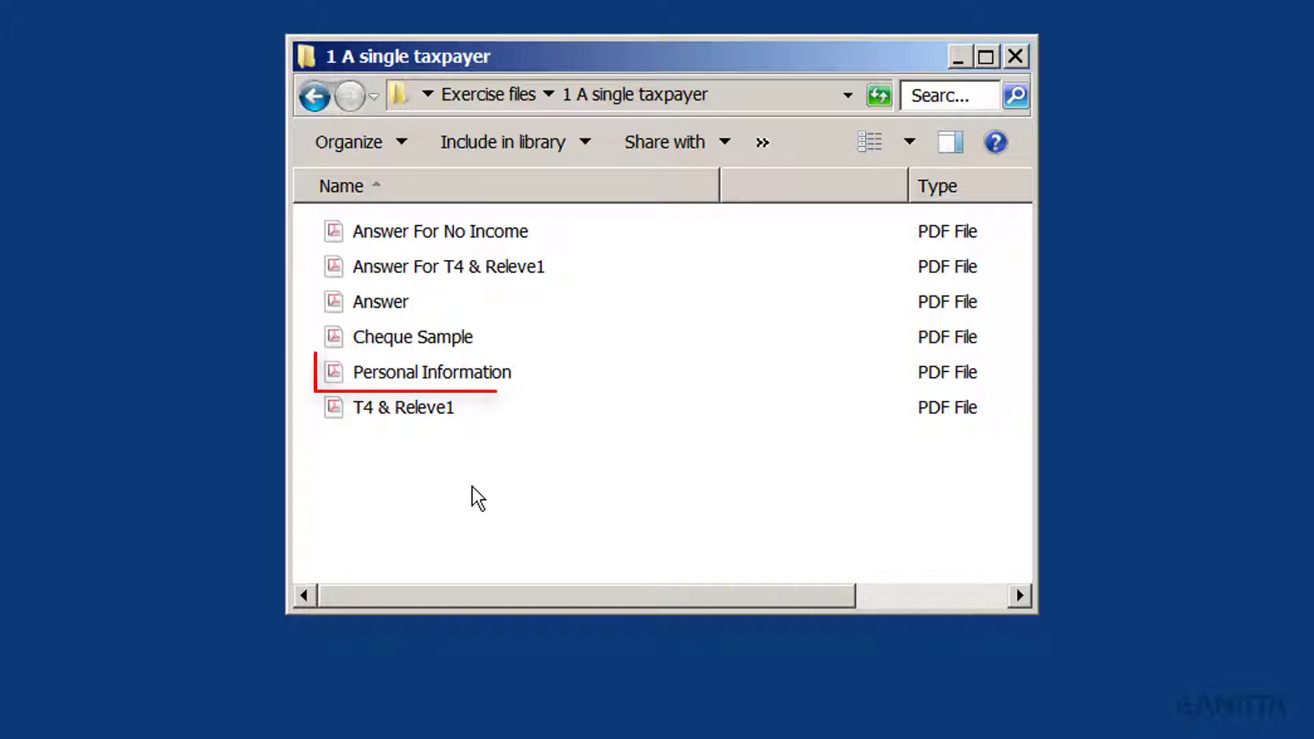
double_click(456, 373)
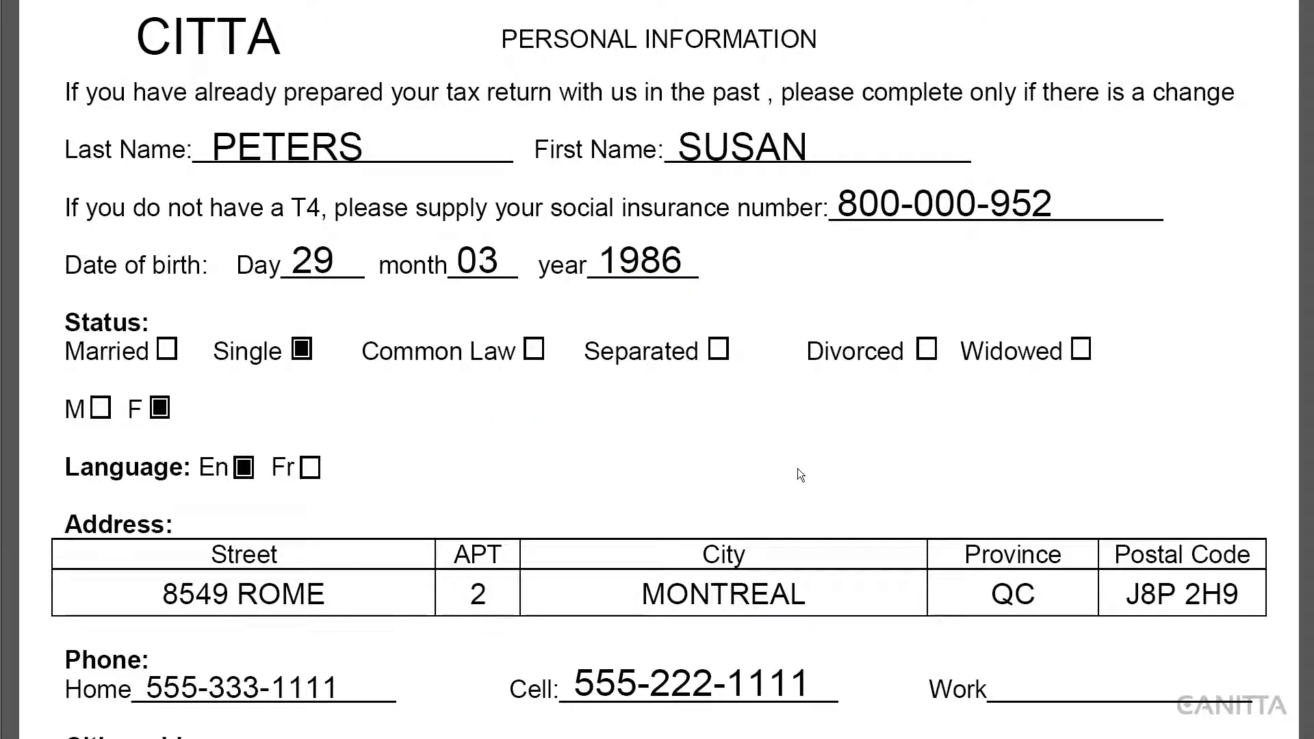
scroll(798, 468, "down", 2)
scroll(797, 470, "down", 1)
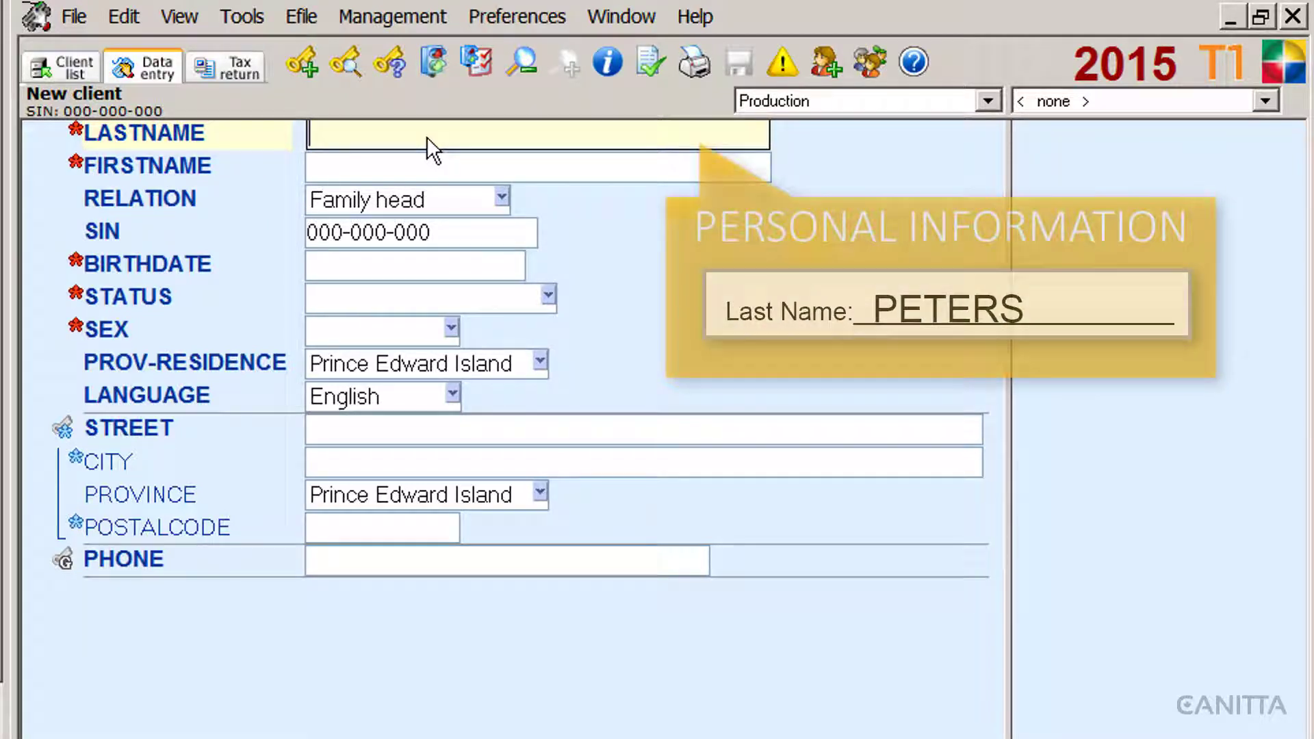
Enter the new client's last name and first name, and set the relation to Family head
type("P")
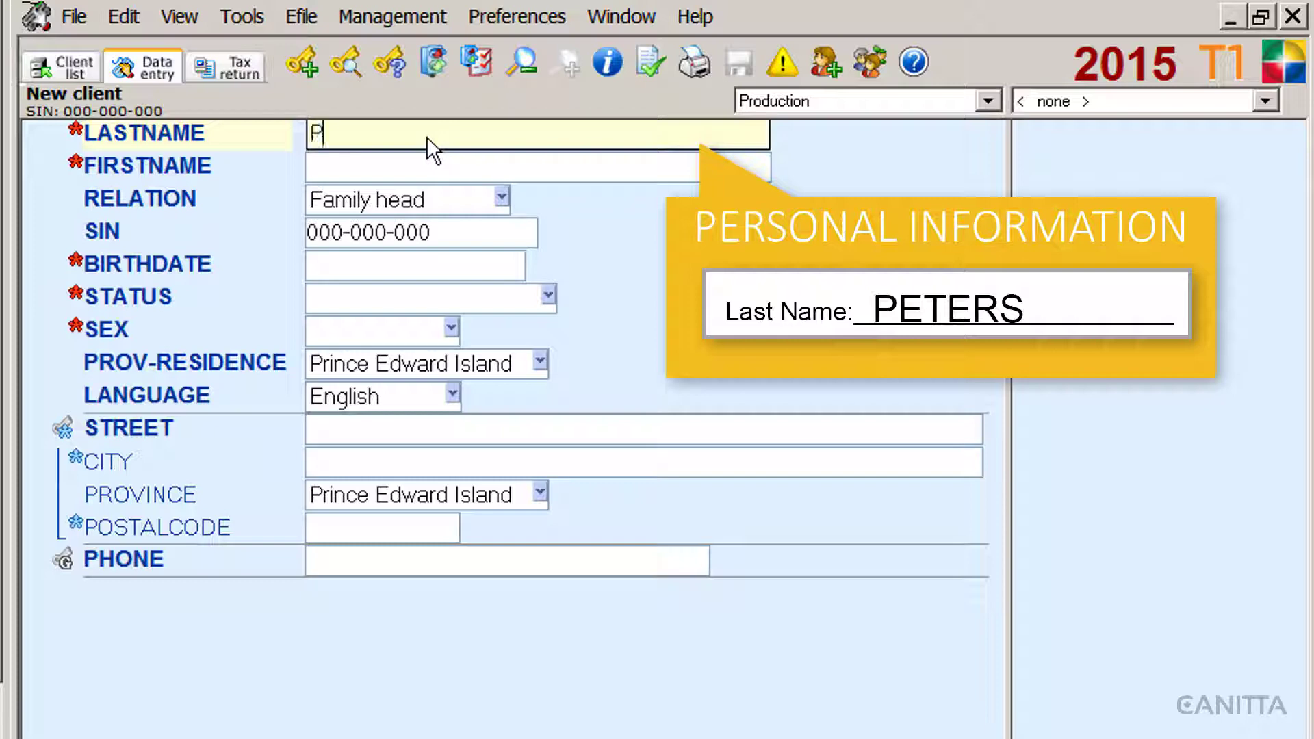
type("ETERS")
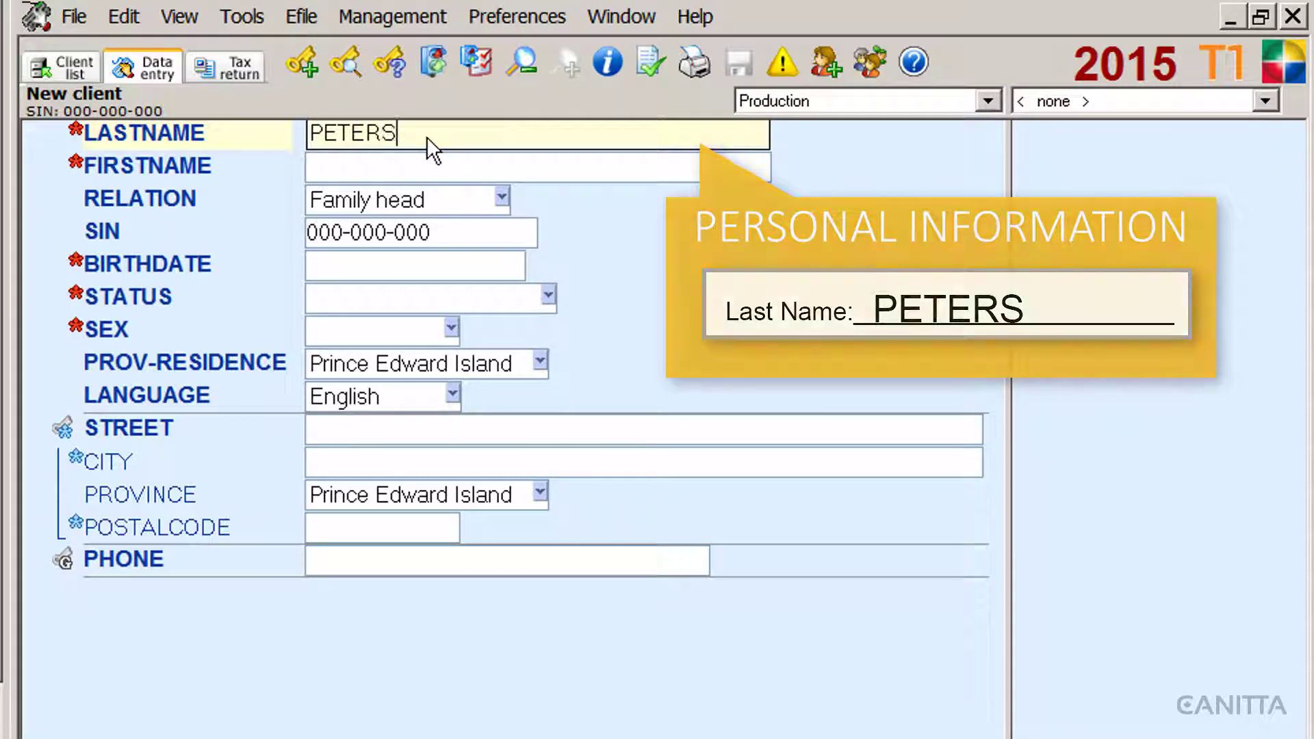
key("Tab")
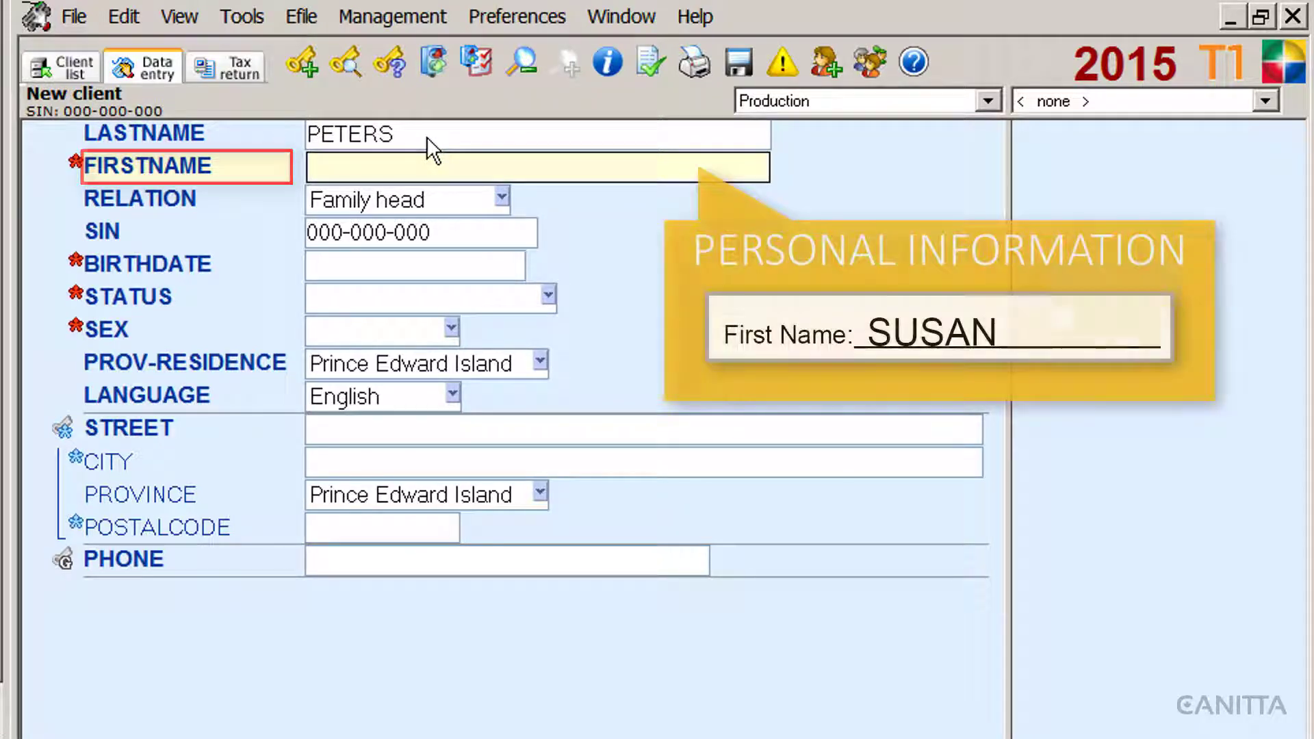
type("SUSAN")
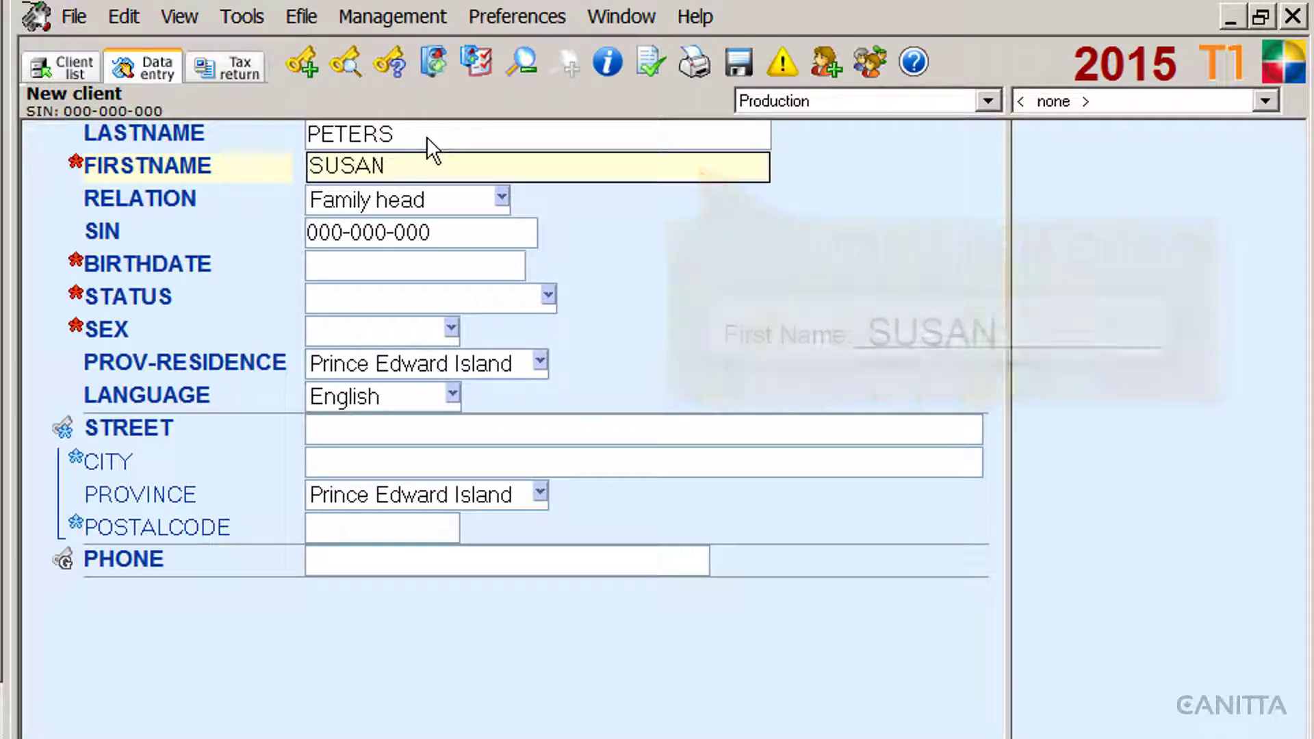
key("Tab")
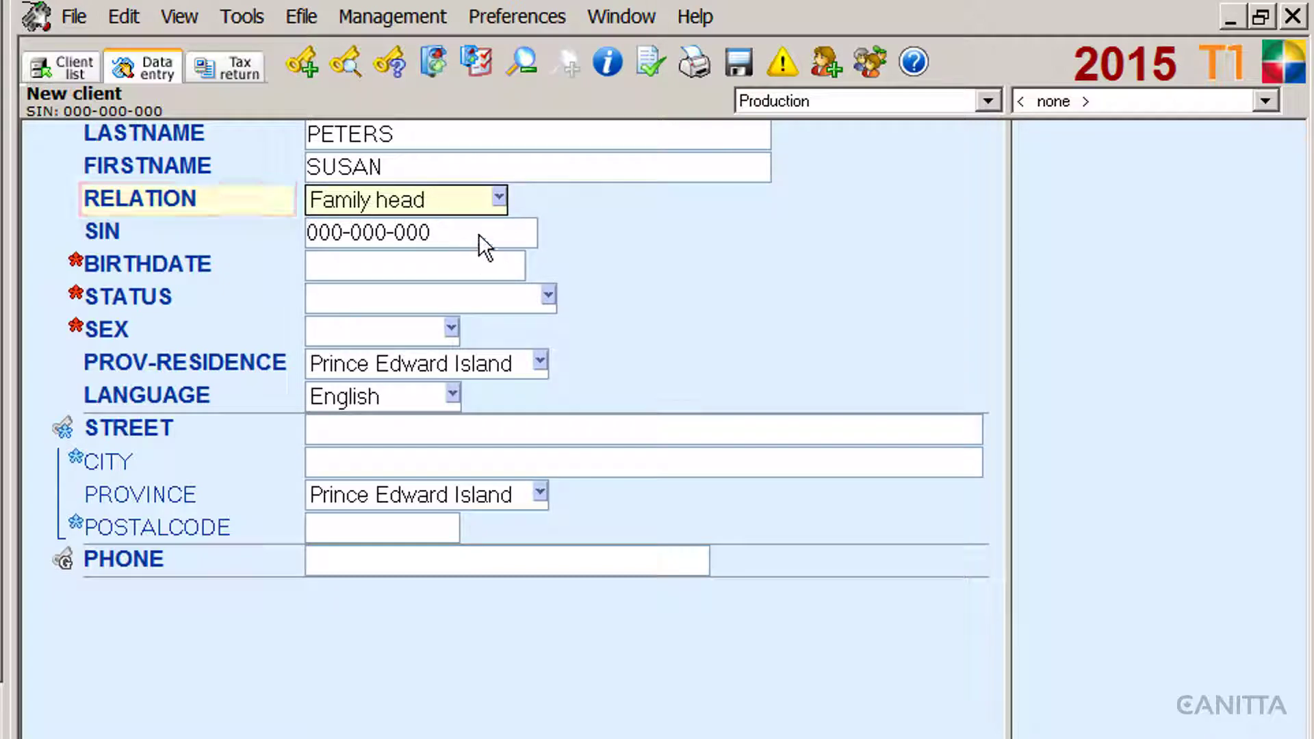
left_click(499, 200)
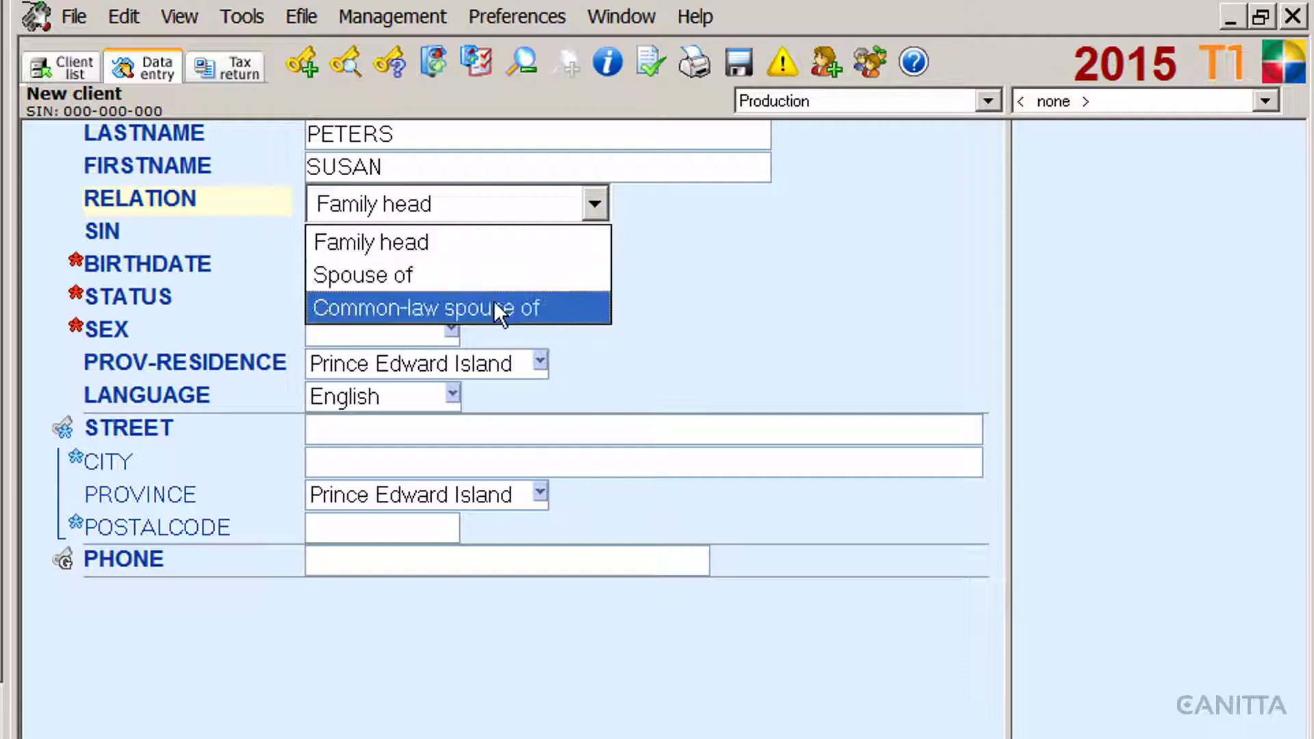
left_click(491, 244)
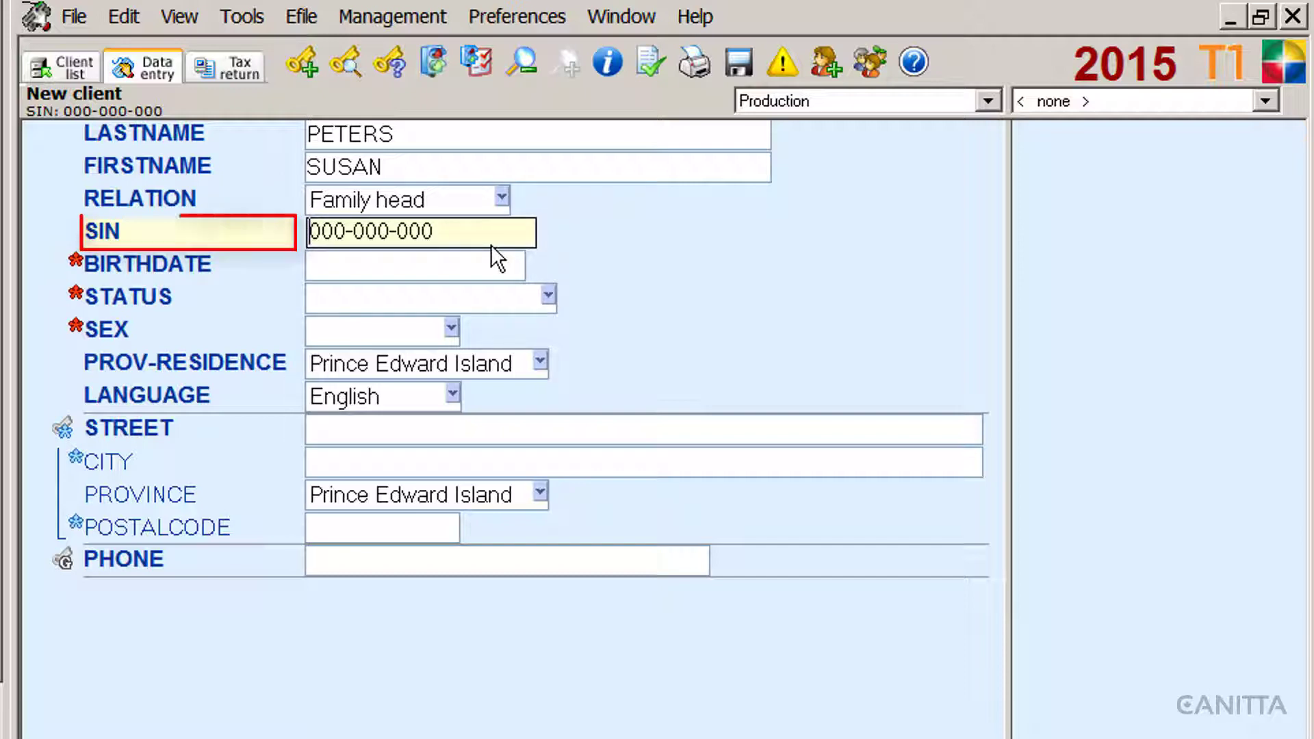
Enter the client's social insurance number and date of birth from the Personal Information form
type("800-0")
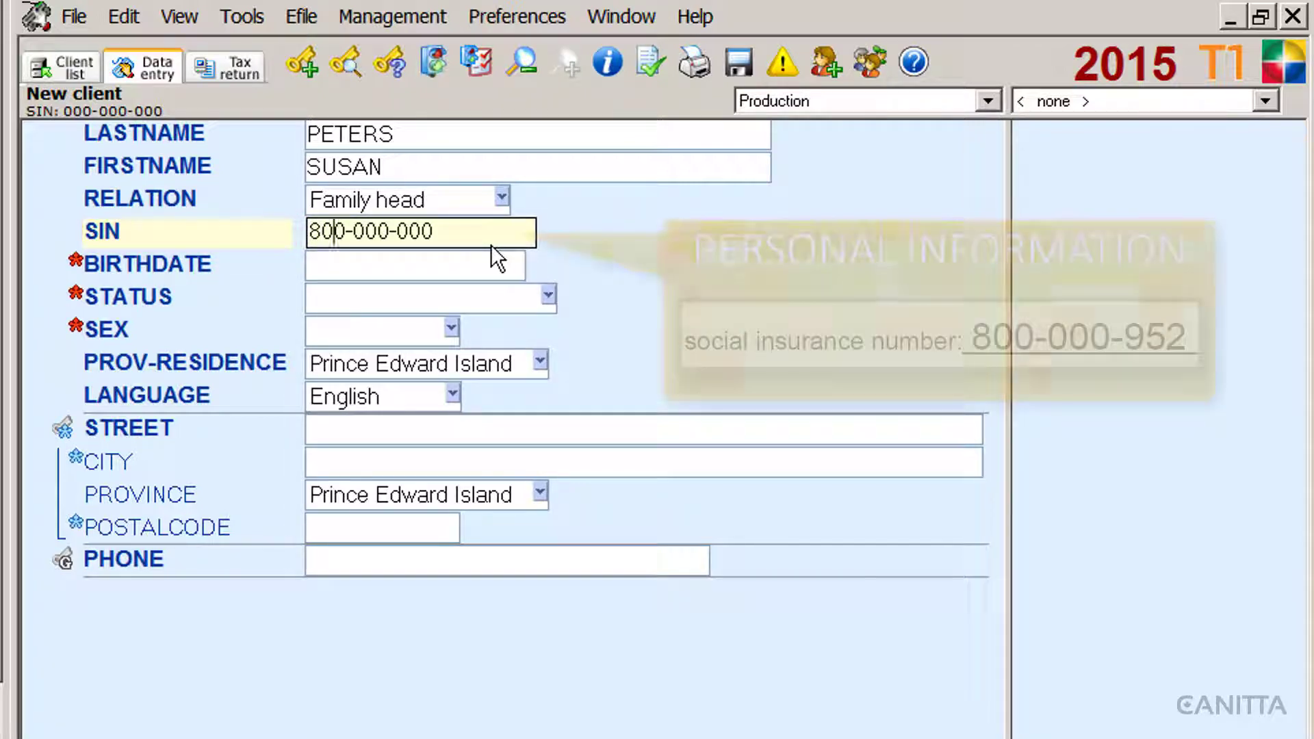
type("00-952")
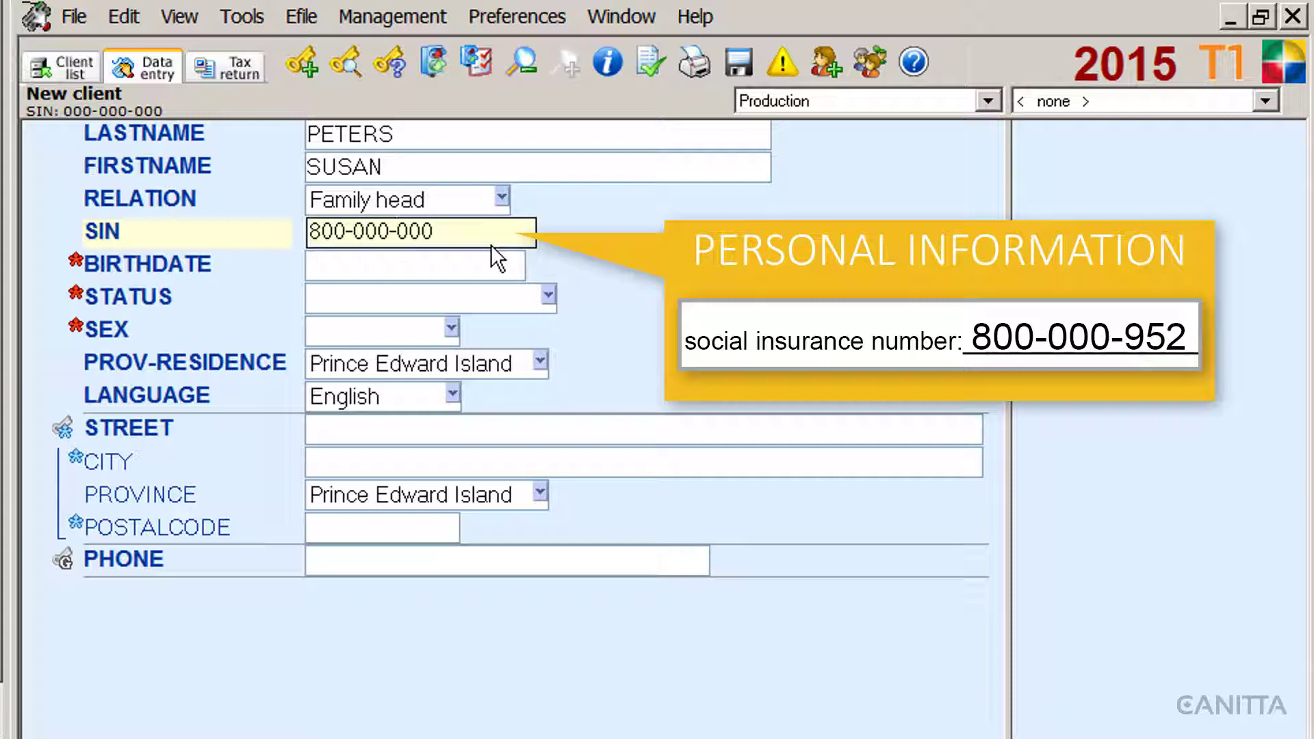
key("Tab")
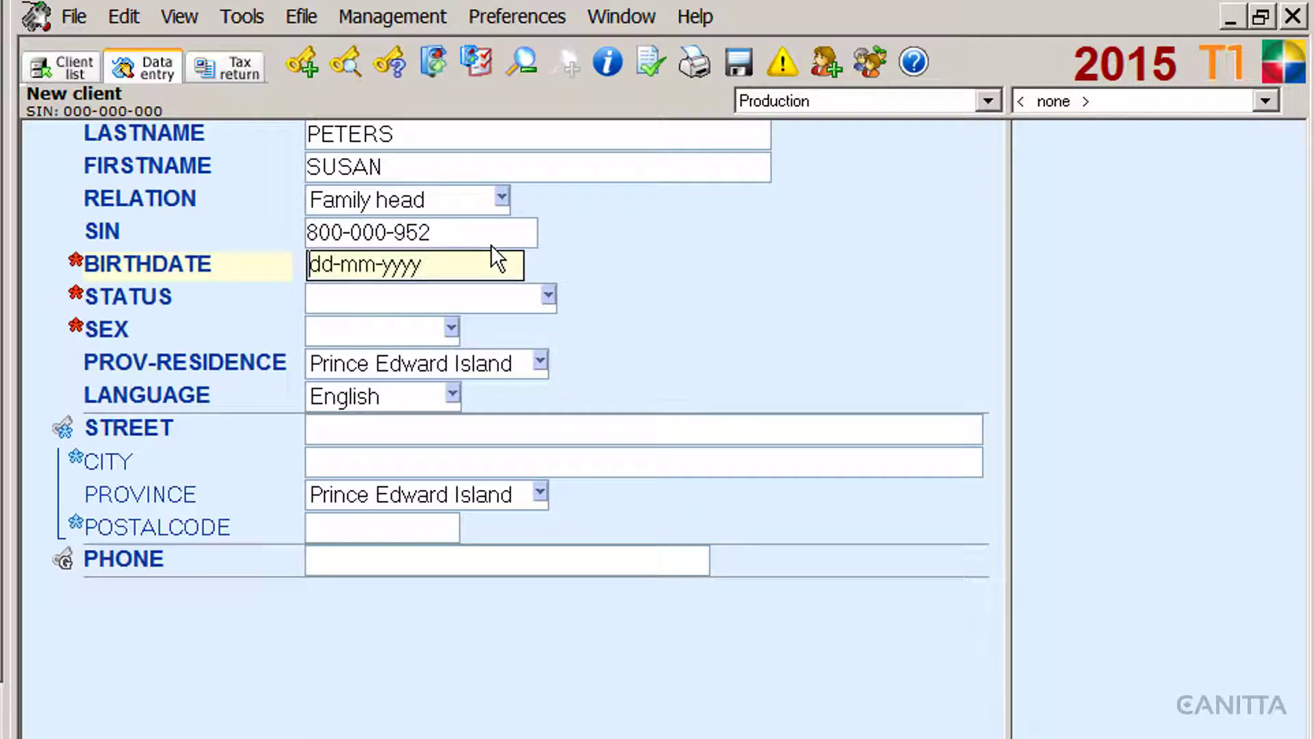
type("29")
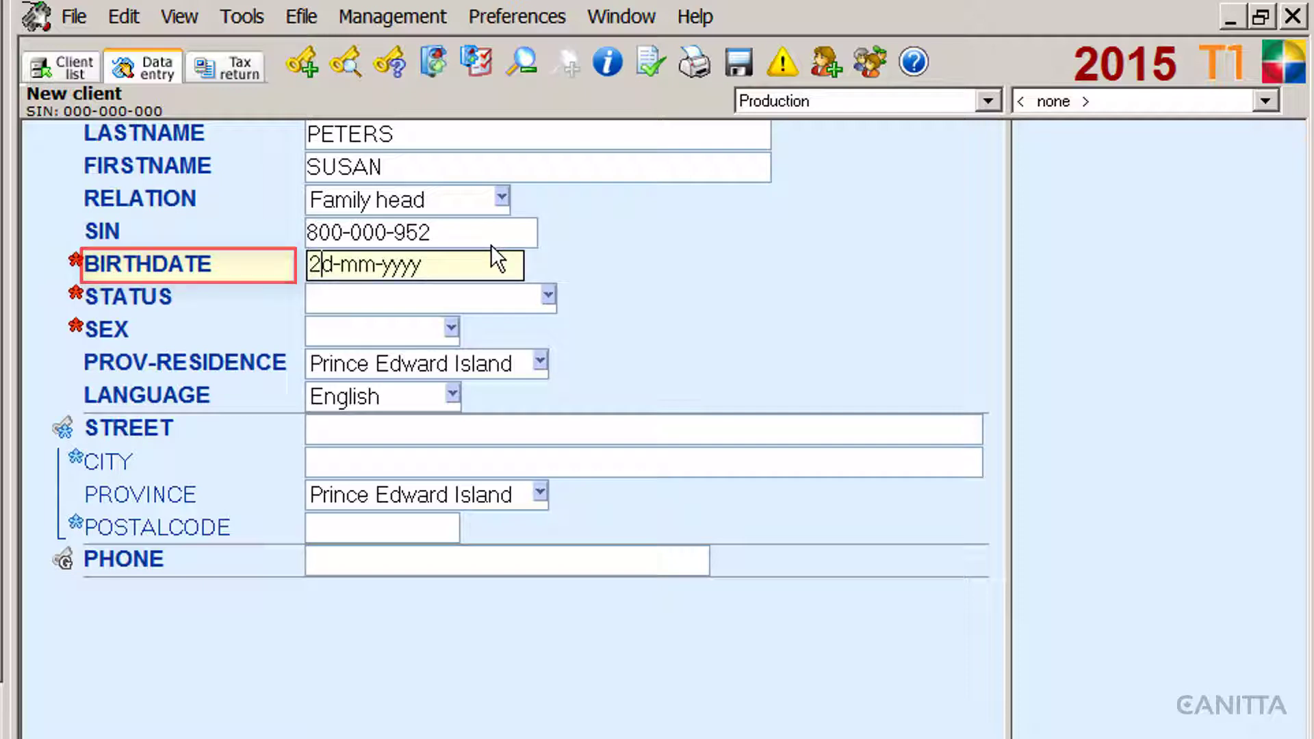
type("038")
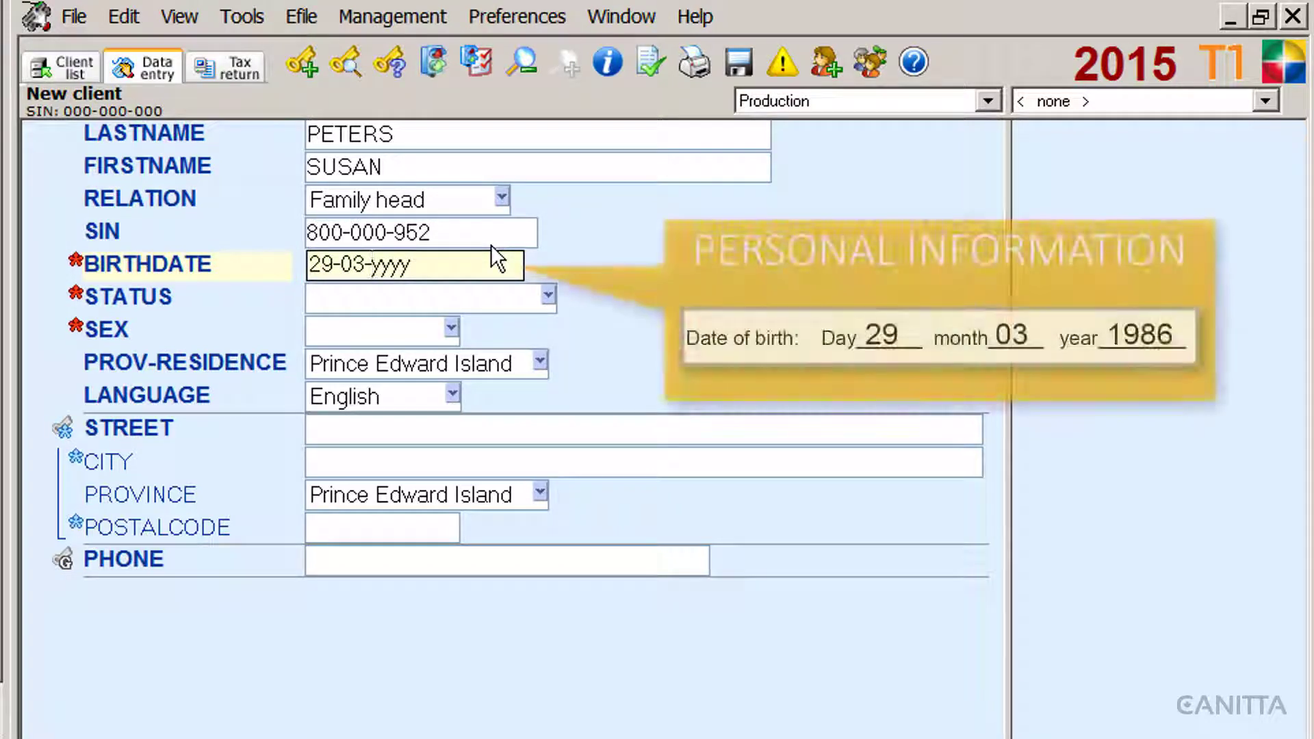
type("986")
key("Tab")
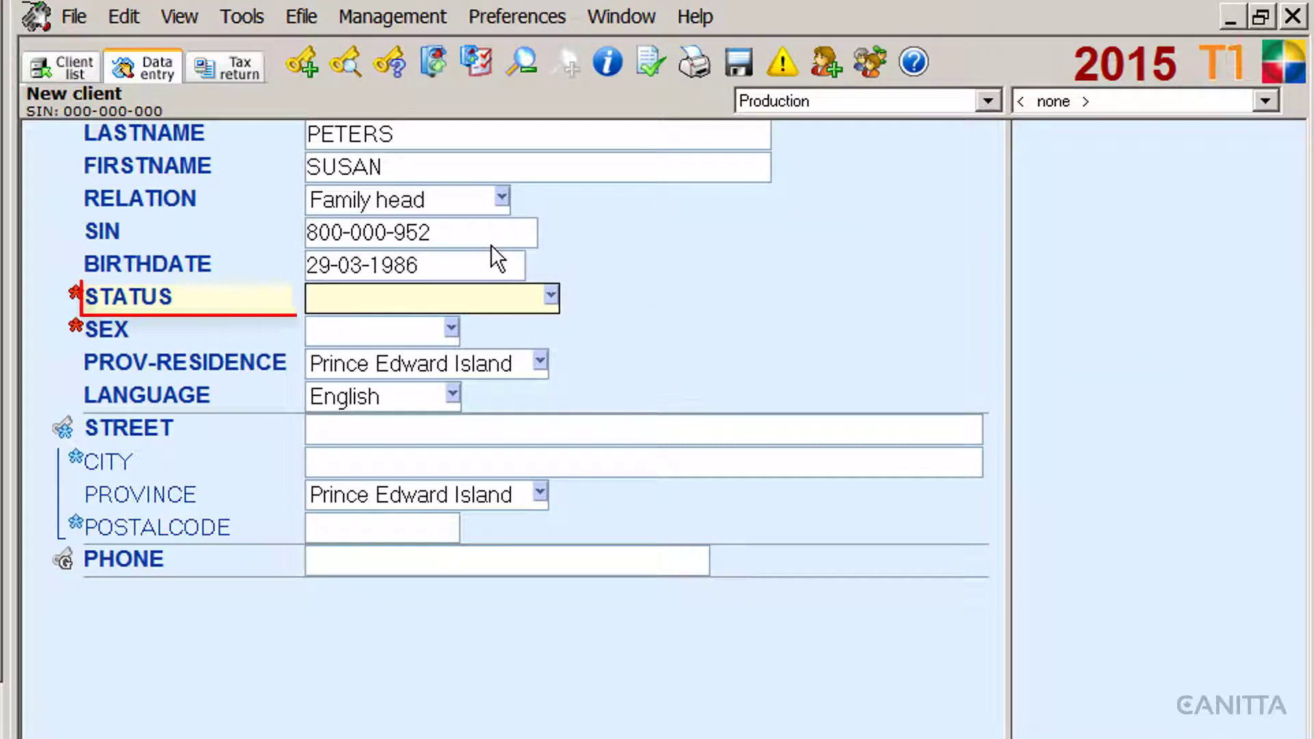
Set the client's marital status to Single and sex to Female
left_click(552, 295)
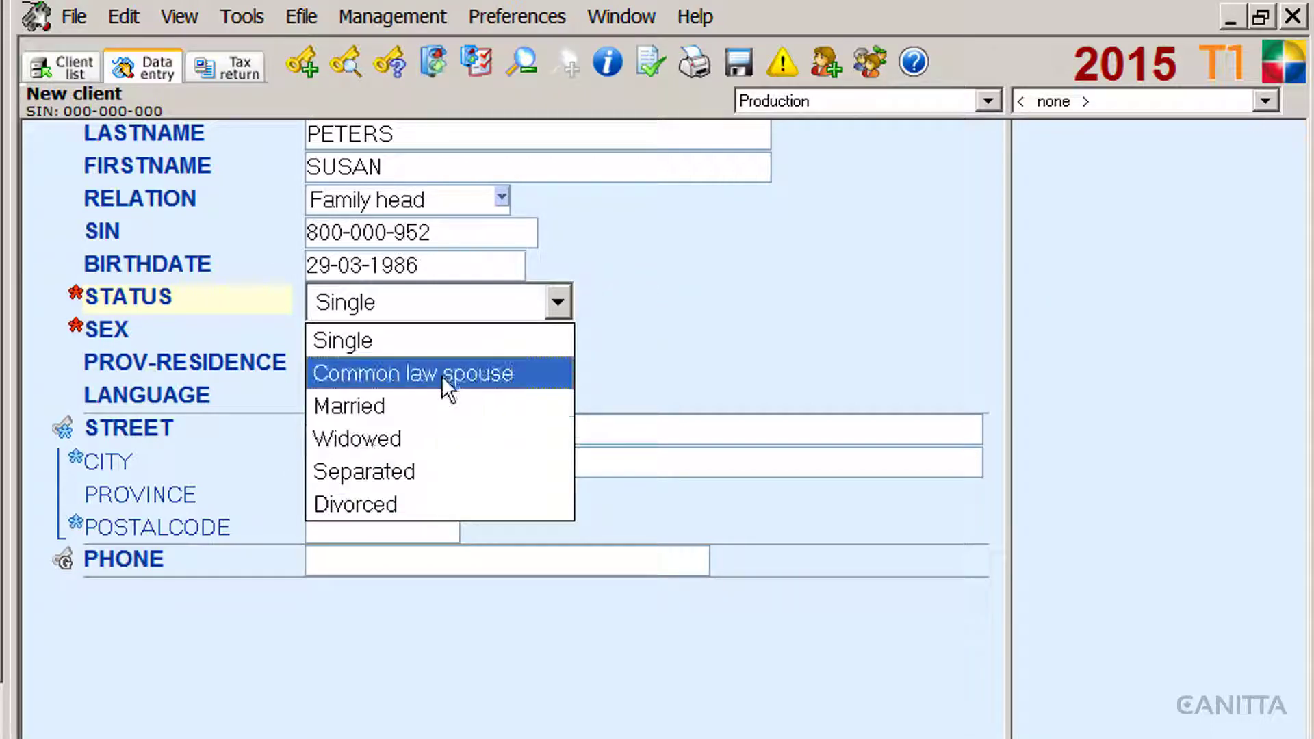
left_click(442, 348)
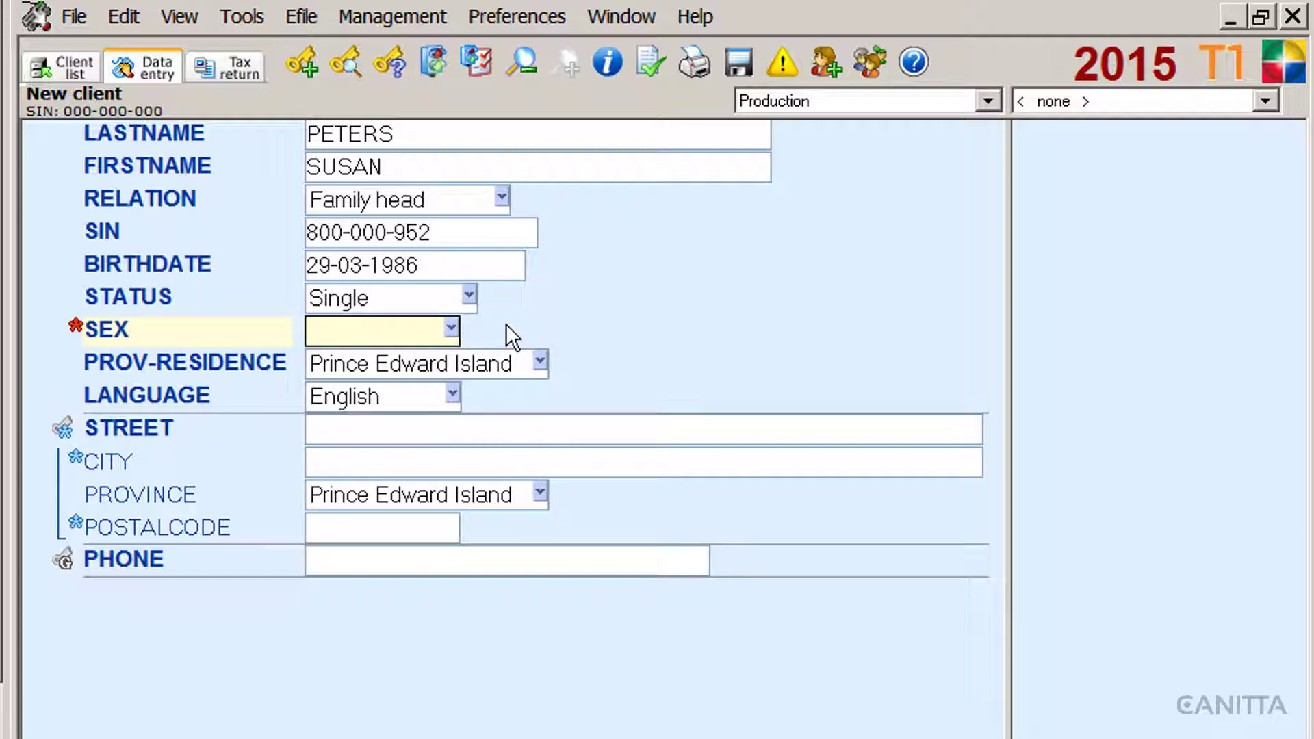
left_click(451, 327)
left_click(444, 400)
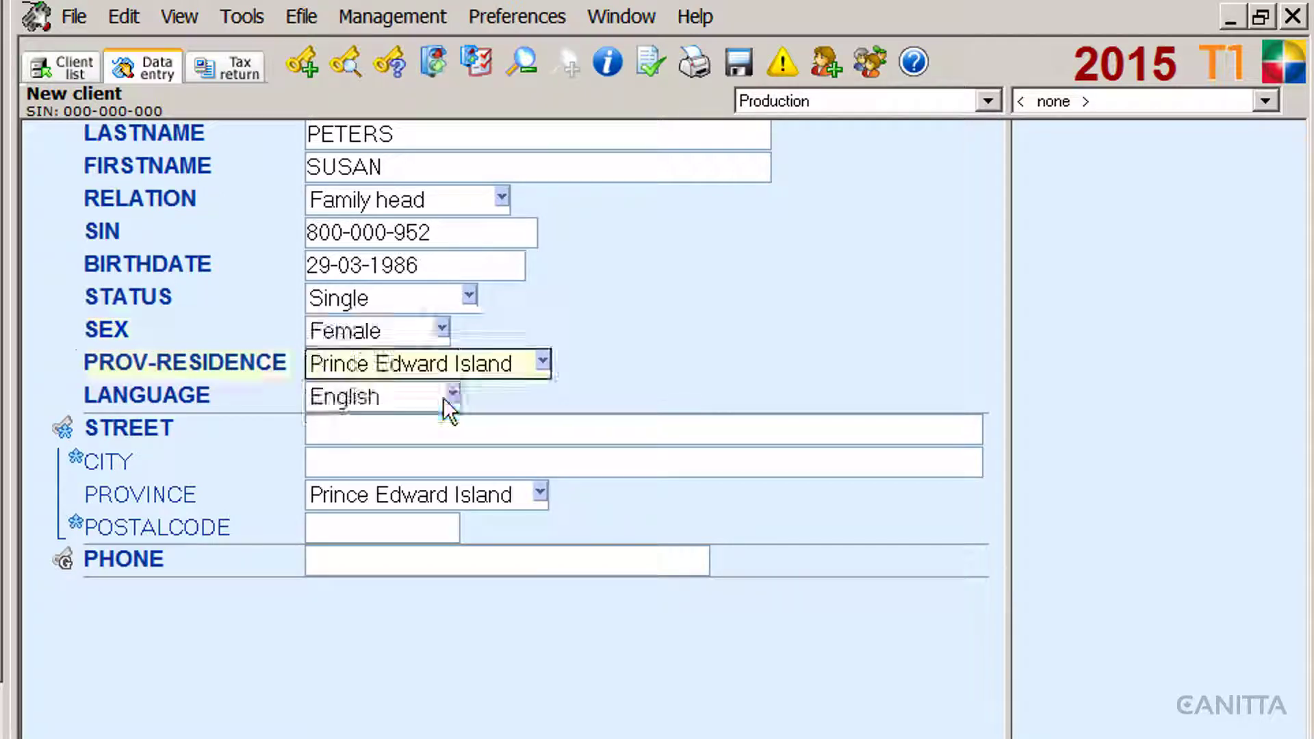
Set the client's province of residence to Quebec and the language to English
left_click(547, 362)
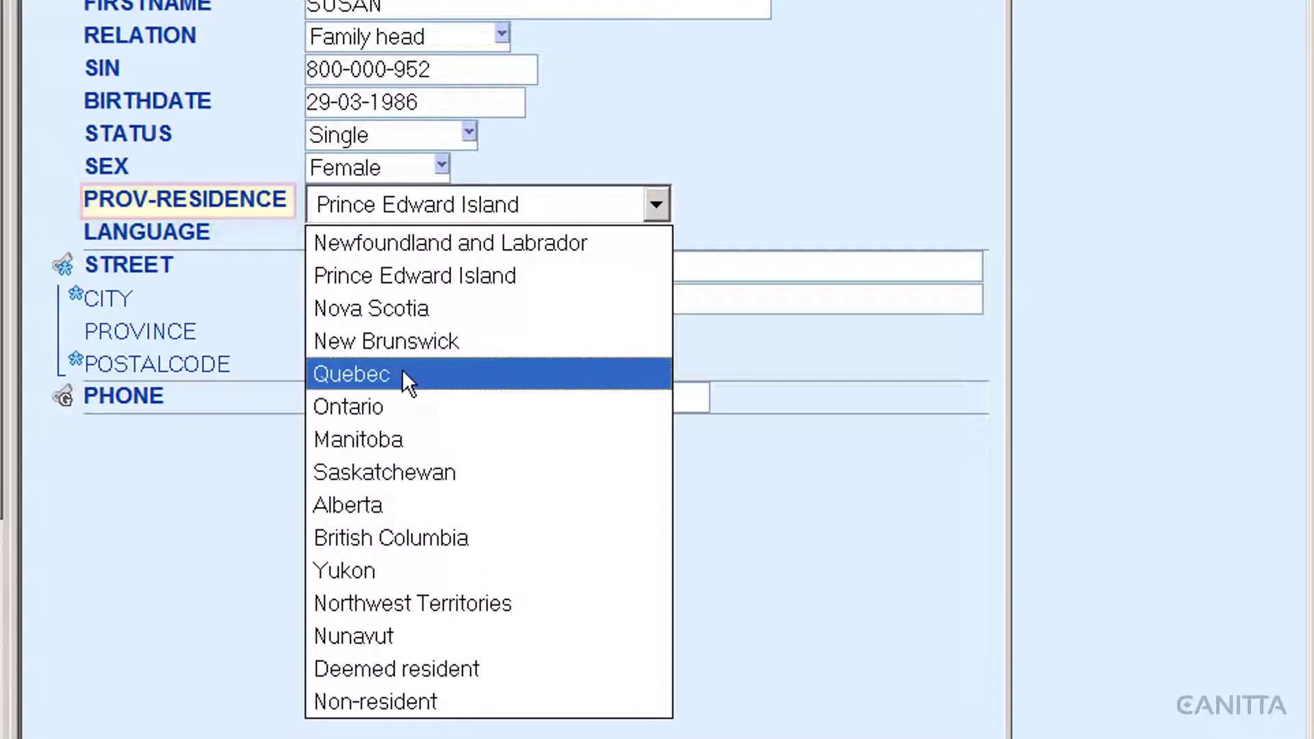
left_click(401, 368)
left_click(458, 235)
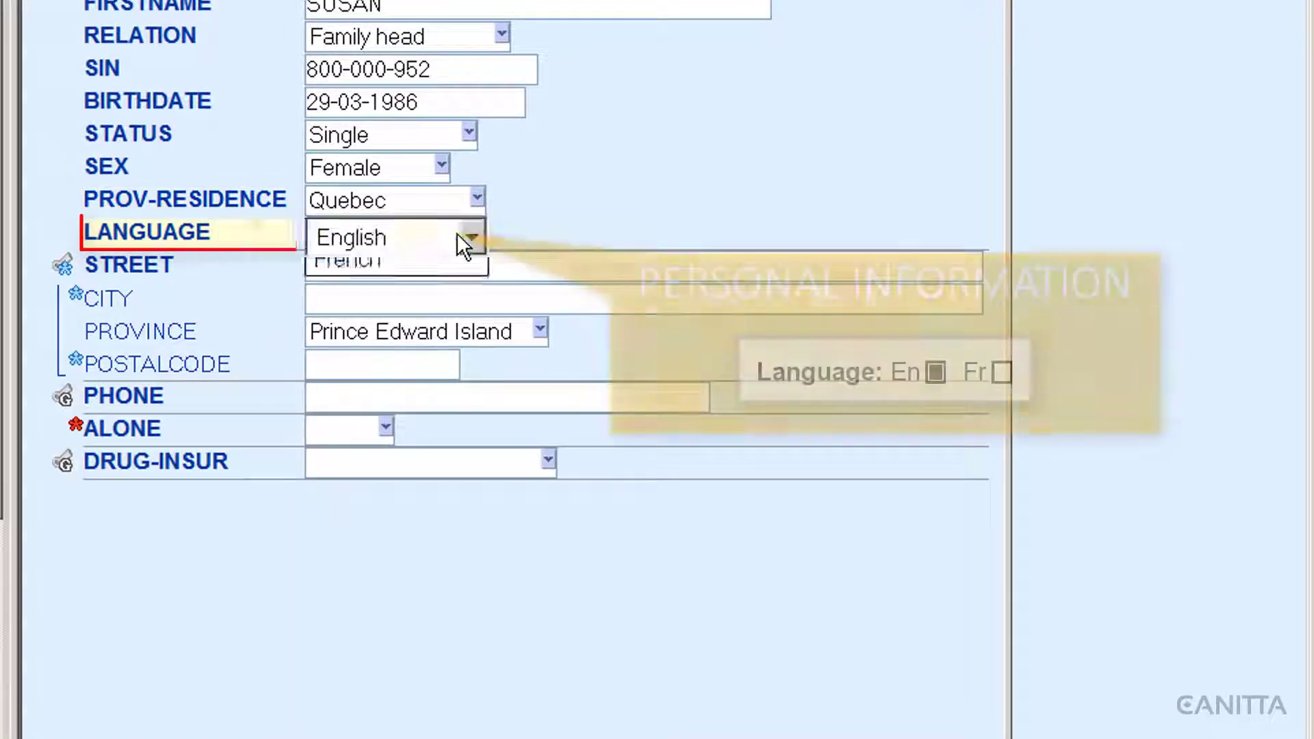
left_click(438, 284)
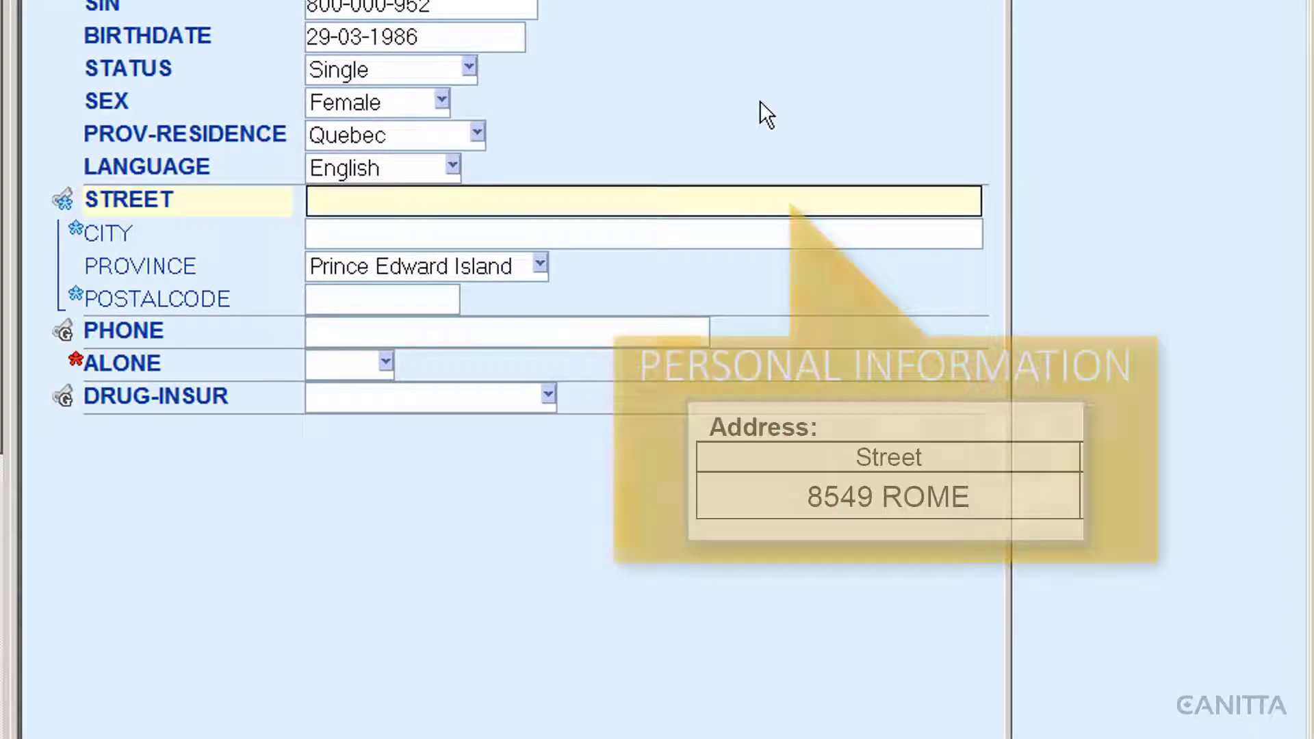
Enter the client's street number and street name from the Personal Information form in the STREET keyword
type("8")
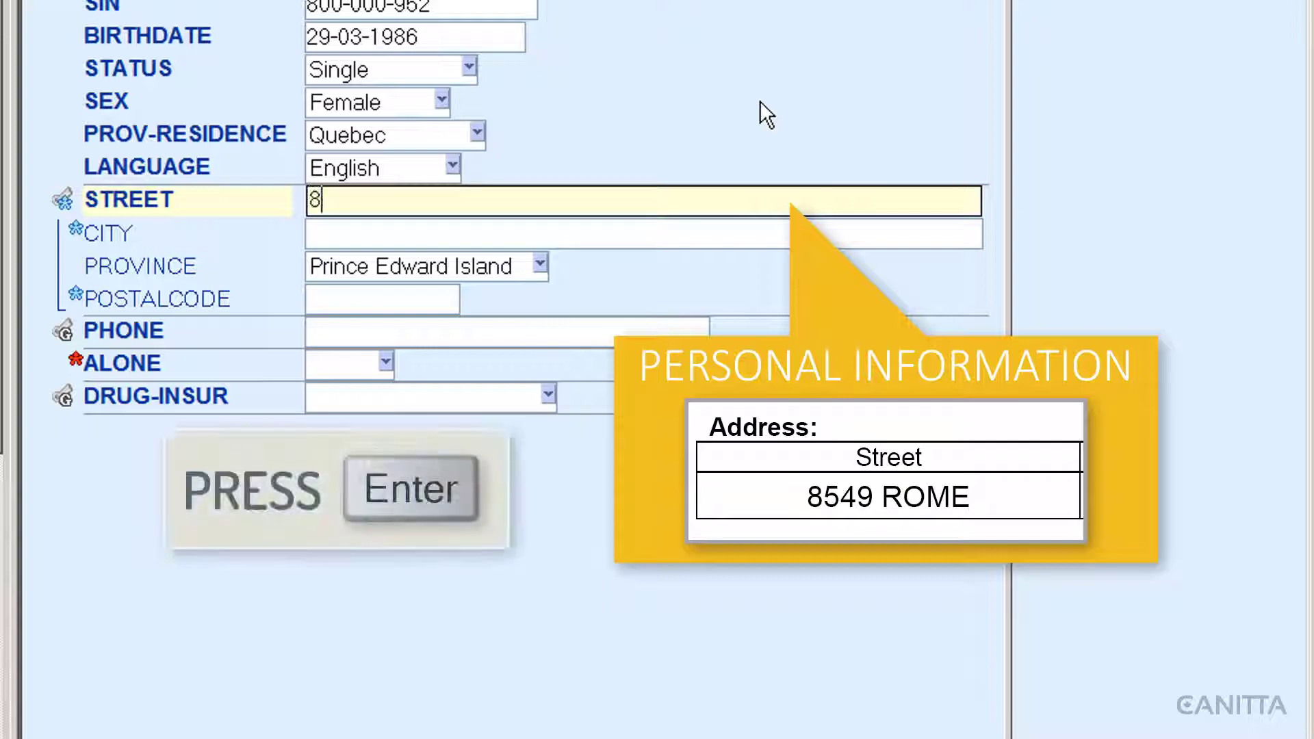
type("549 ")
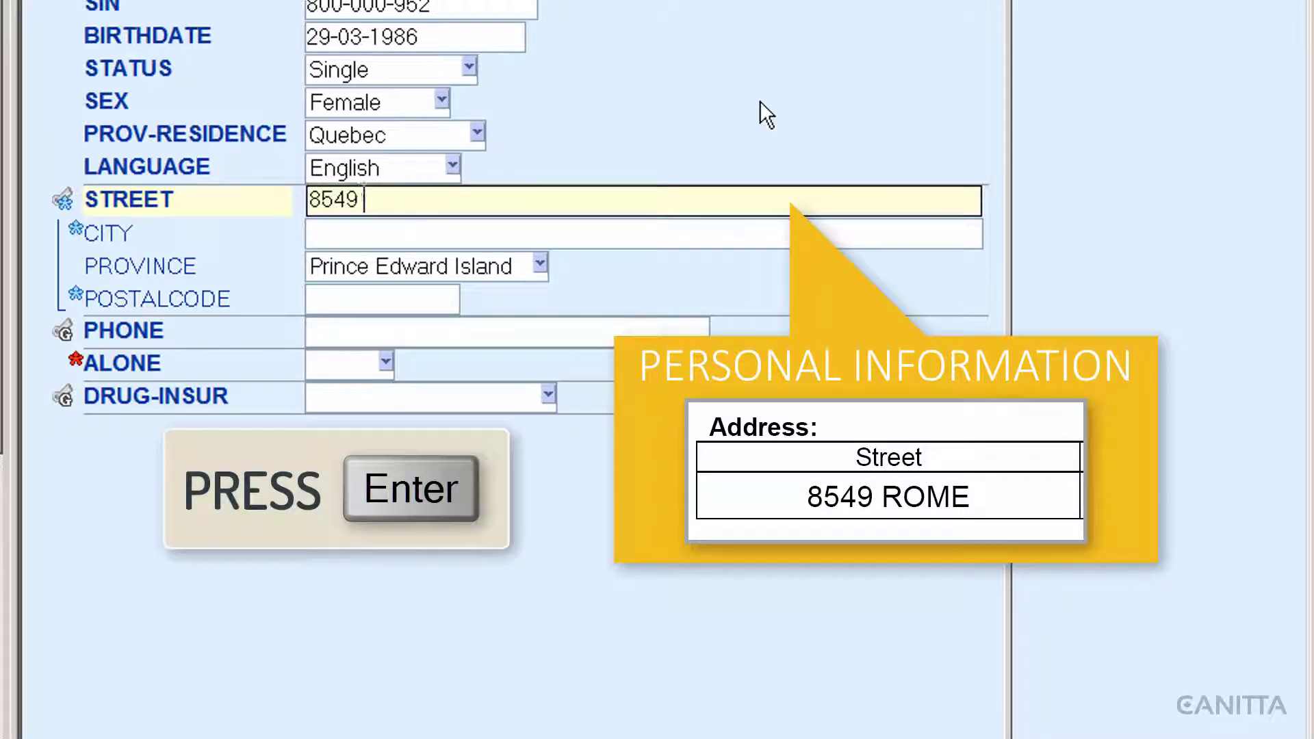
type("ROME")
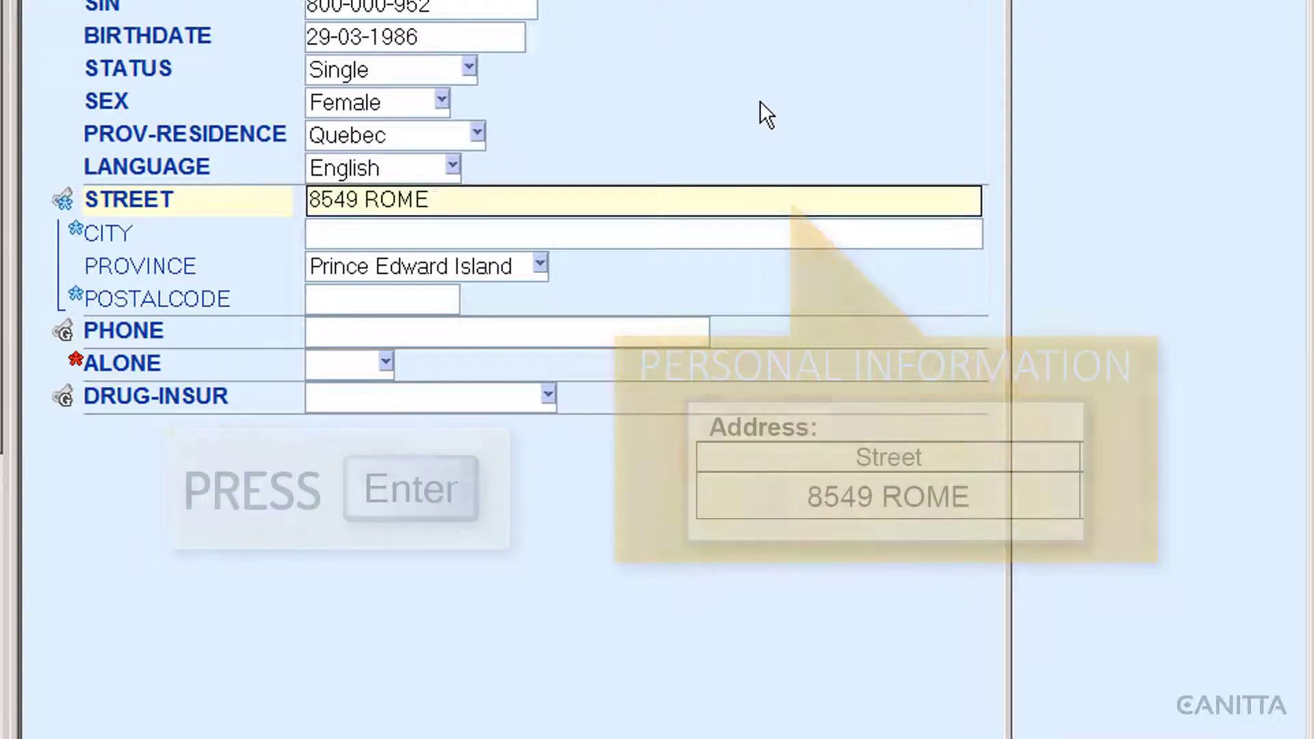
key("Return")
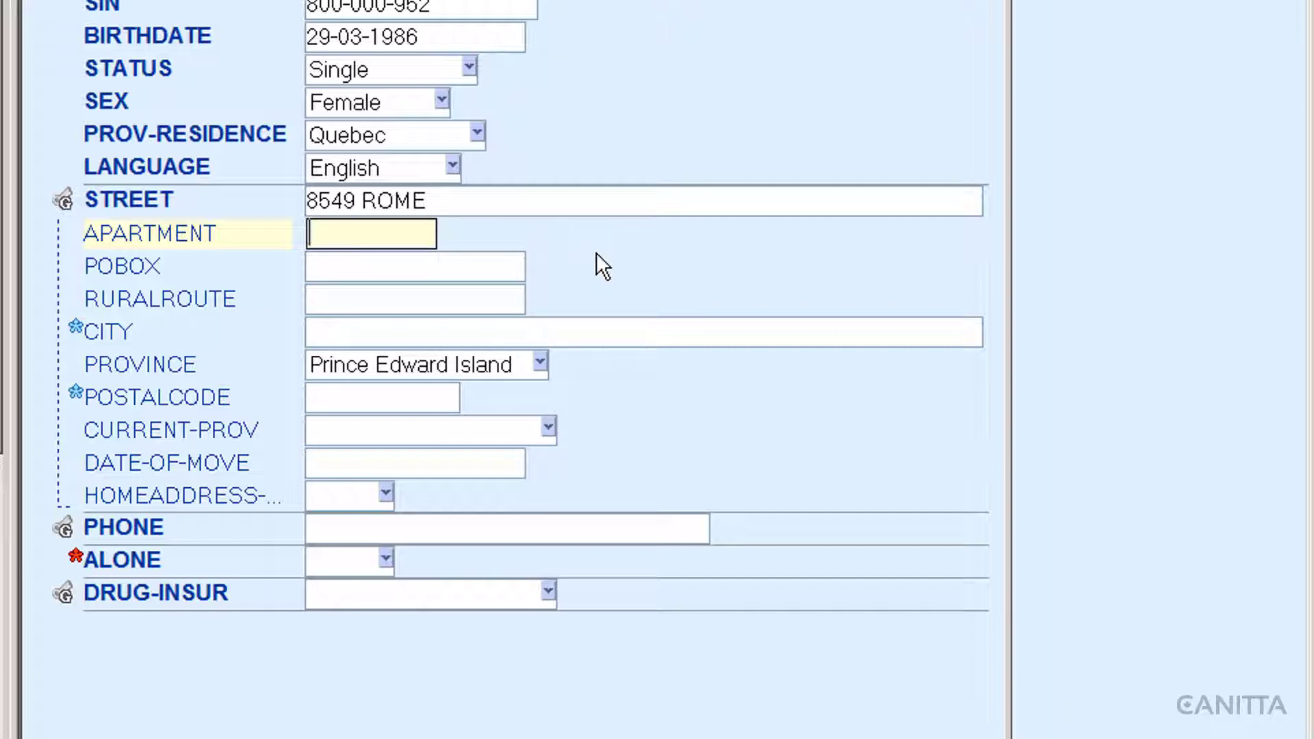
Contract and expand the STREET keyword group twice
left_click(64, 202)
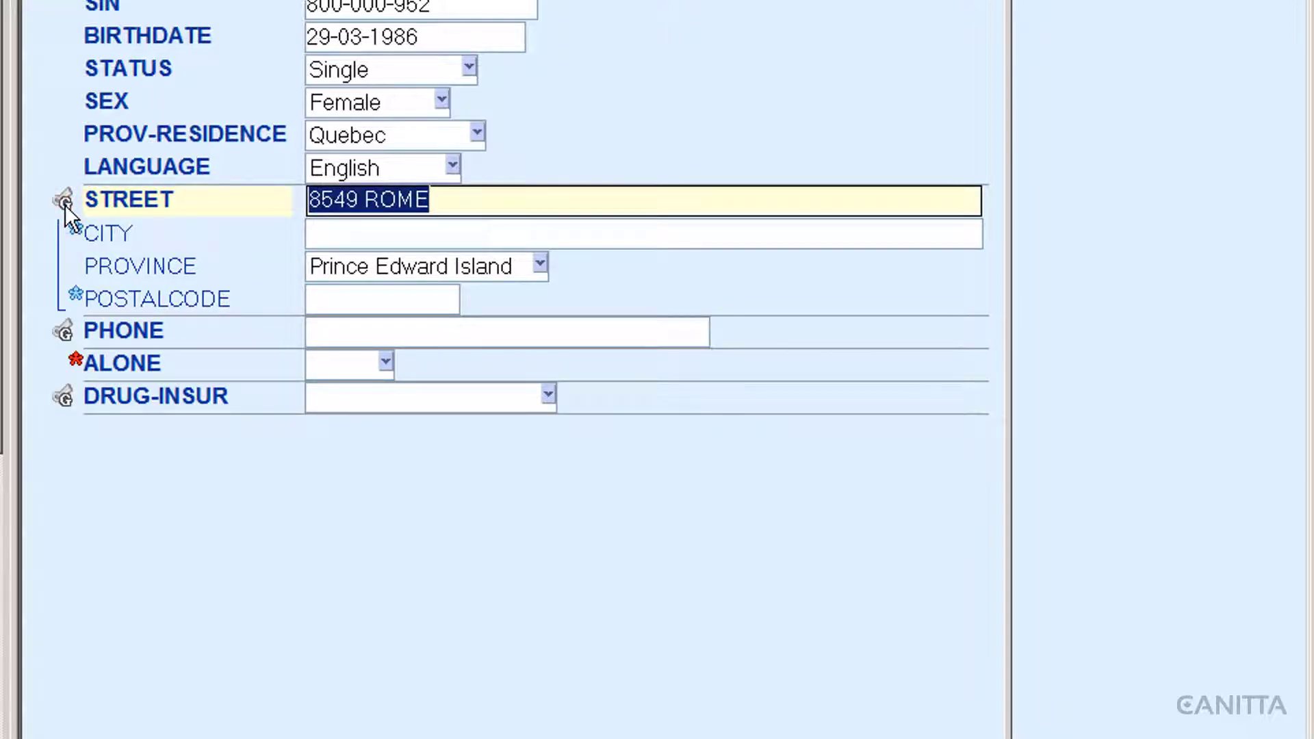
left_click(64, 202)
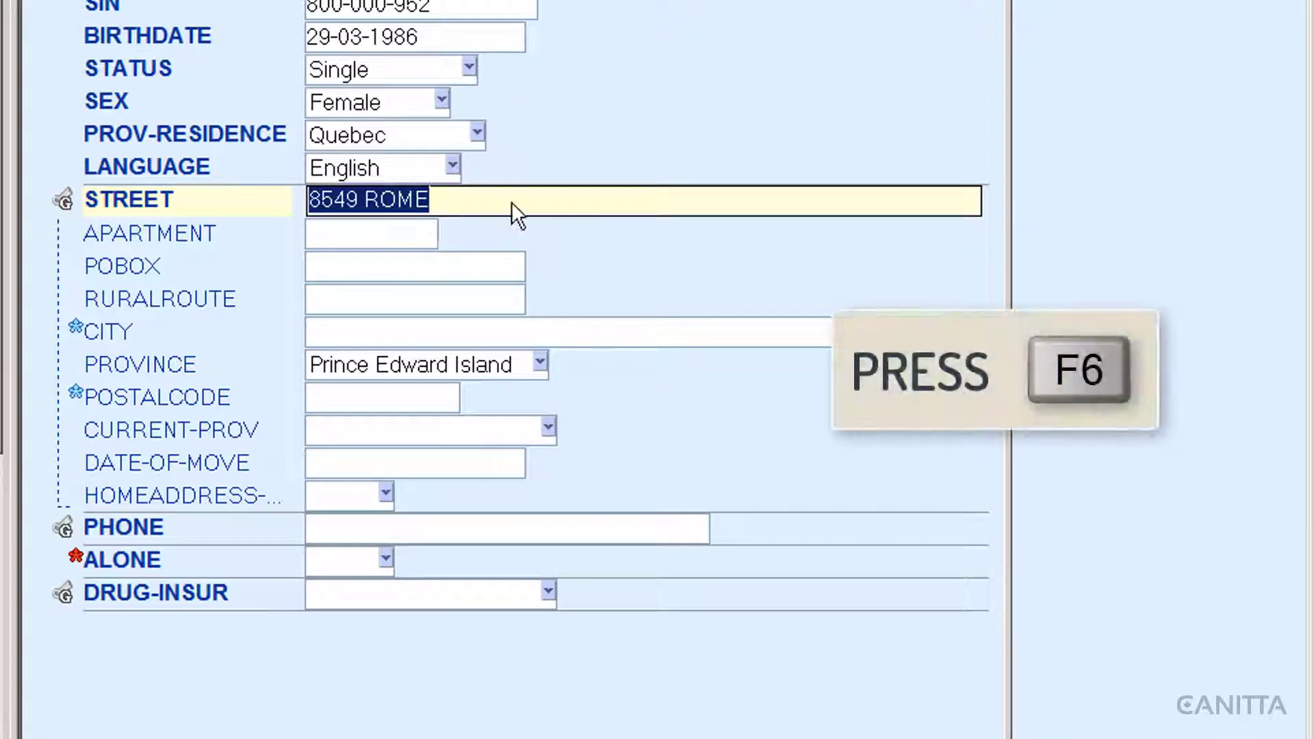
key("F6")
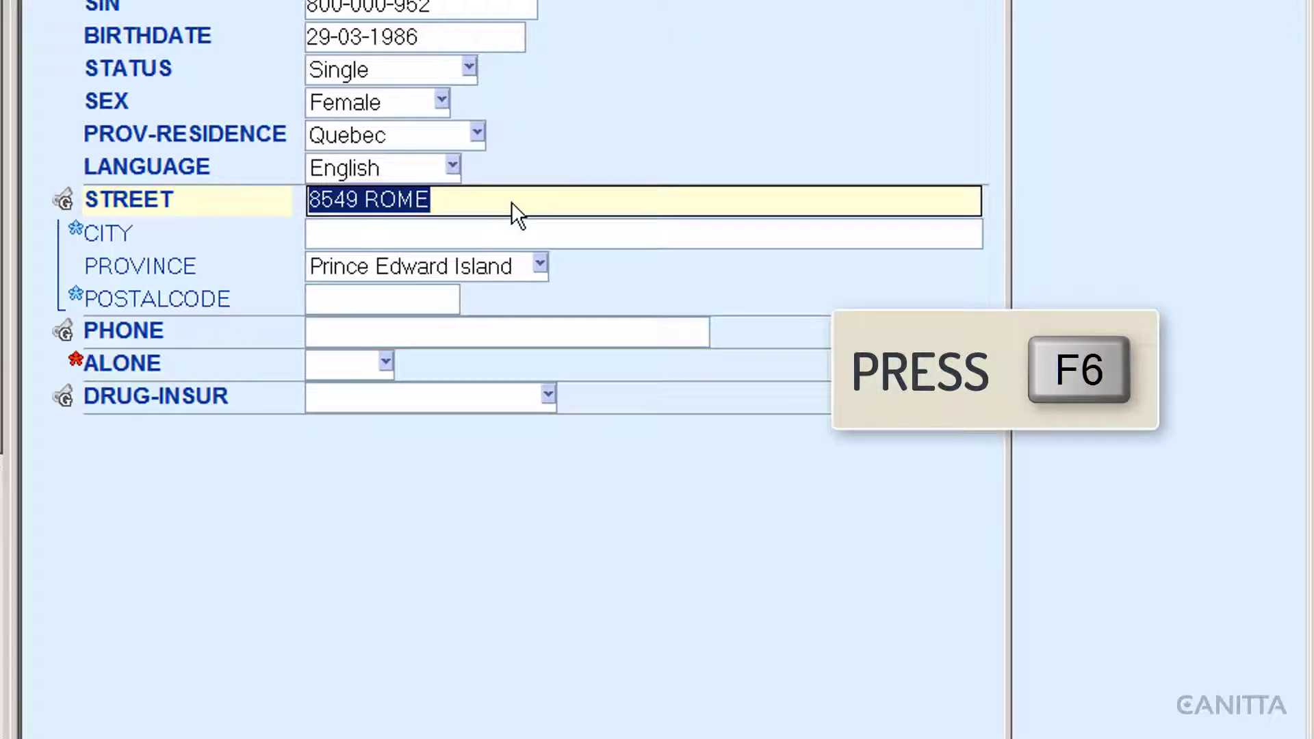
key("F6")
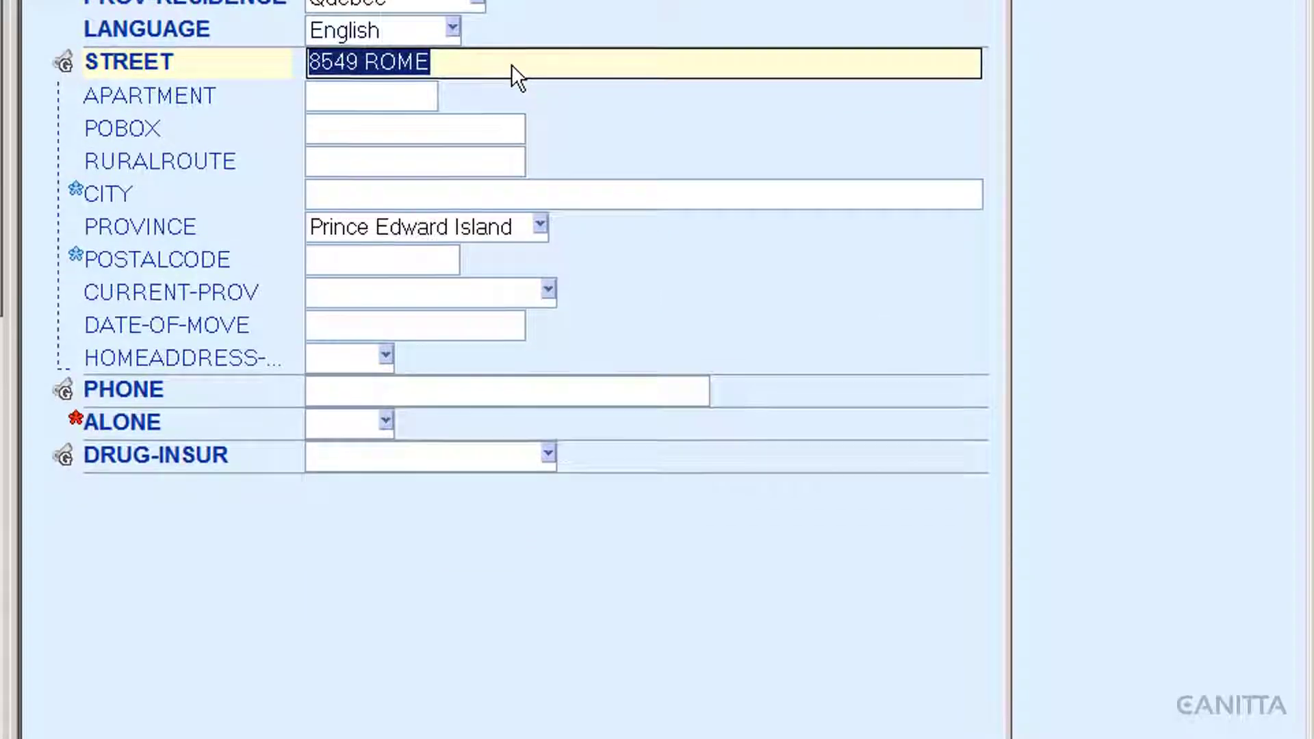
left_click(511, 179)
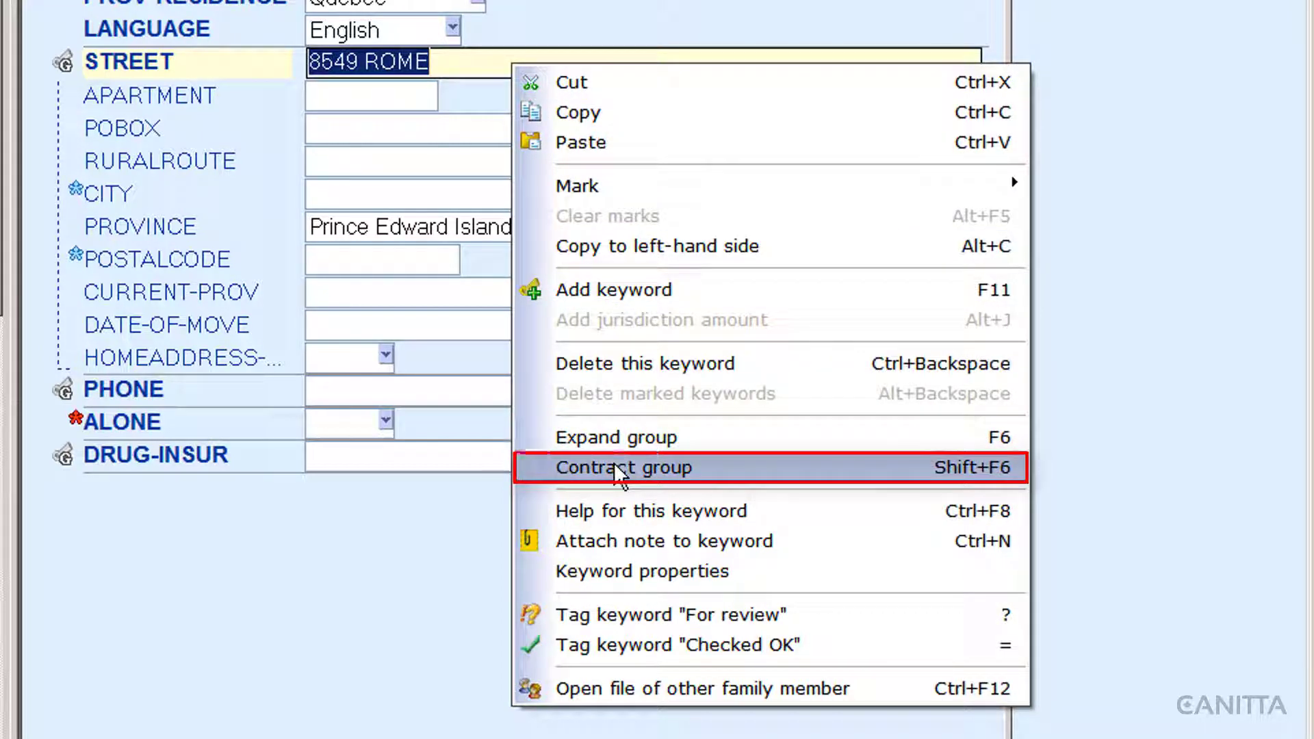
left_click(581, 64)
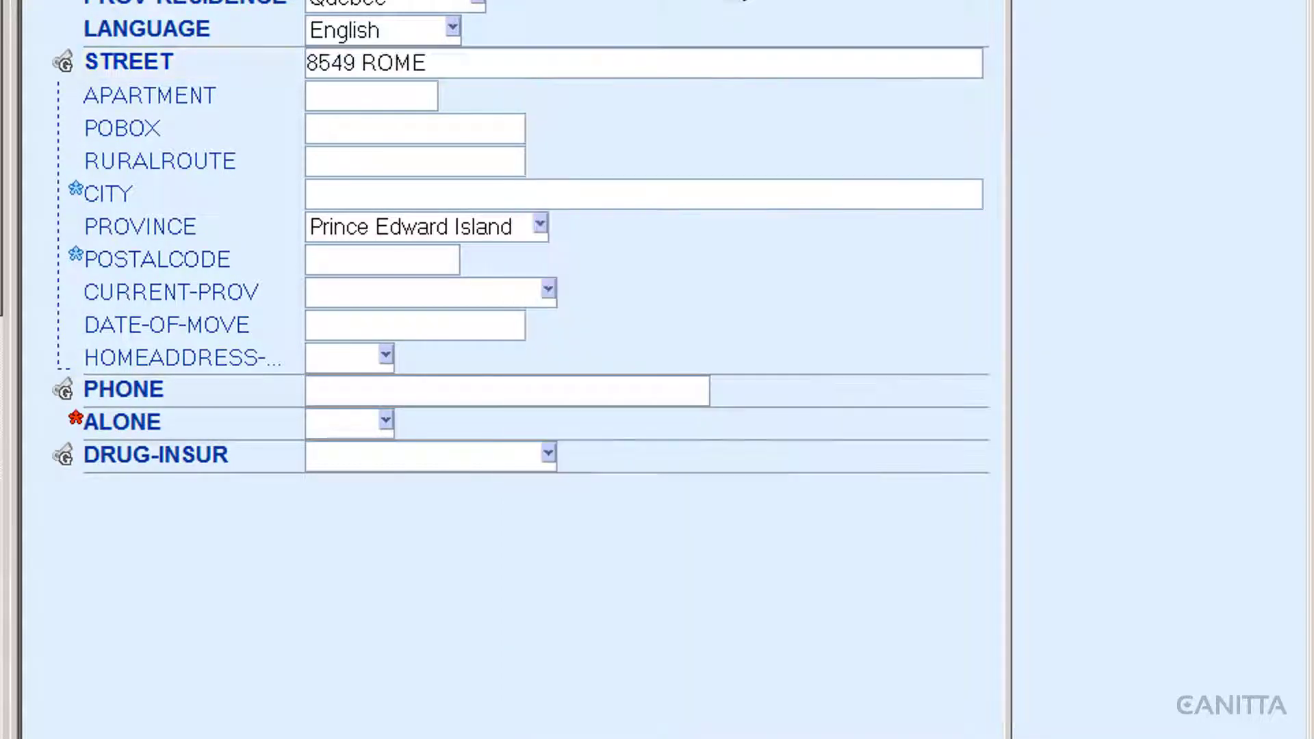
left_click(568, 84)
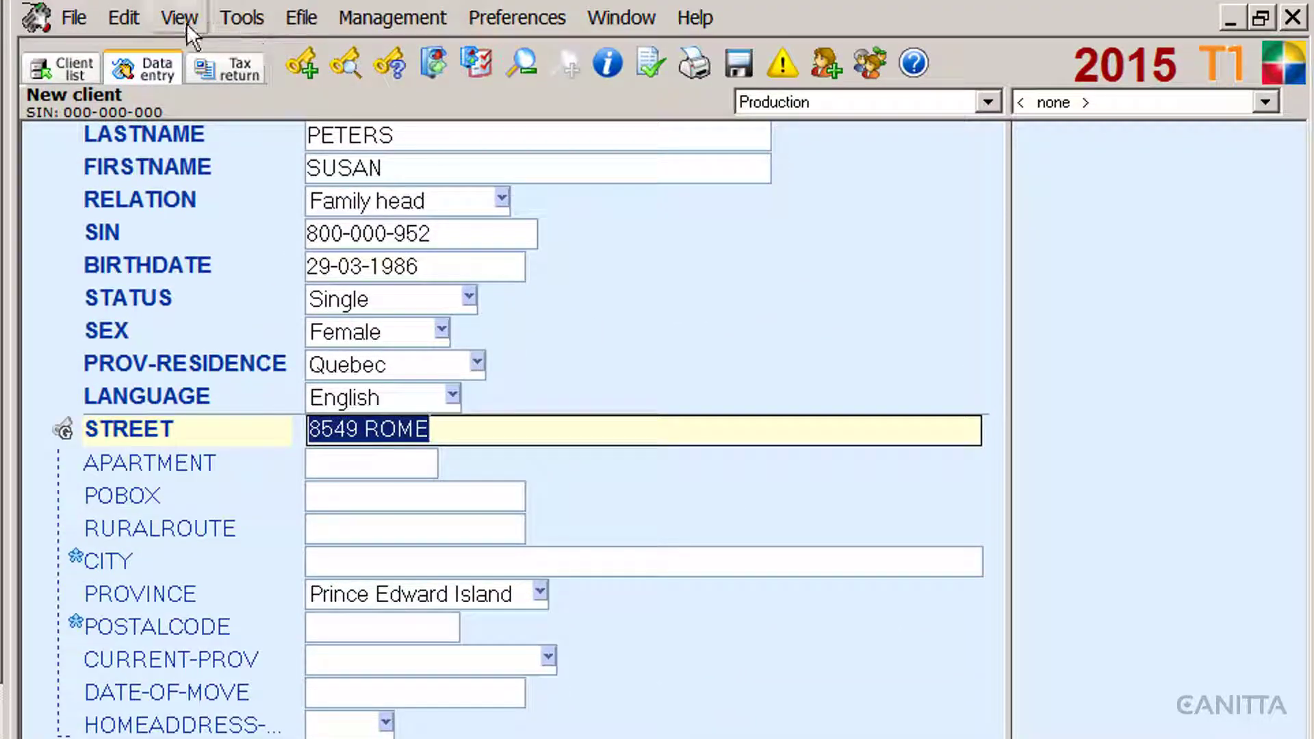
left_click(180, 17)
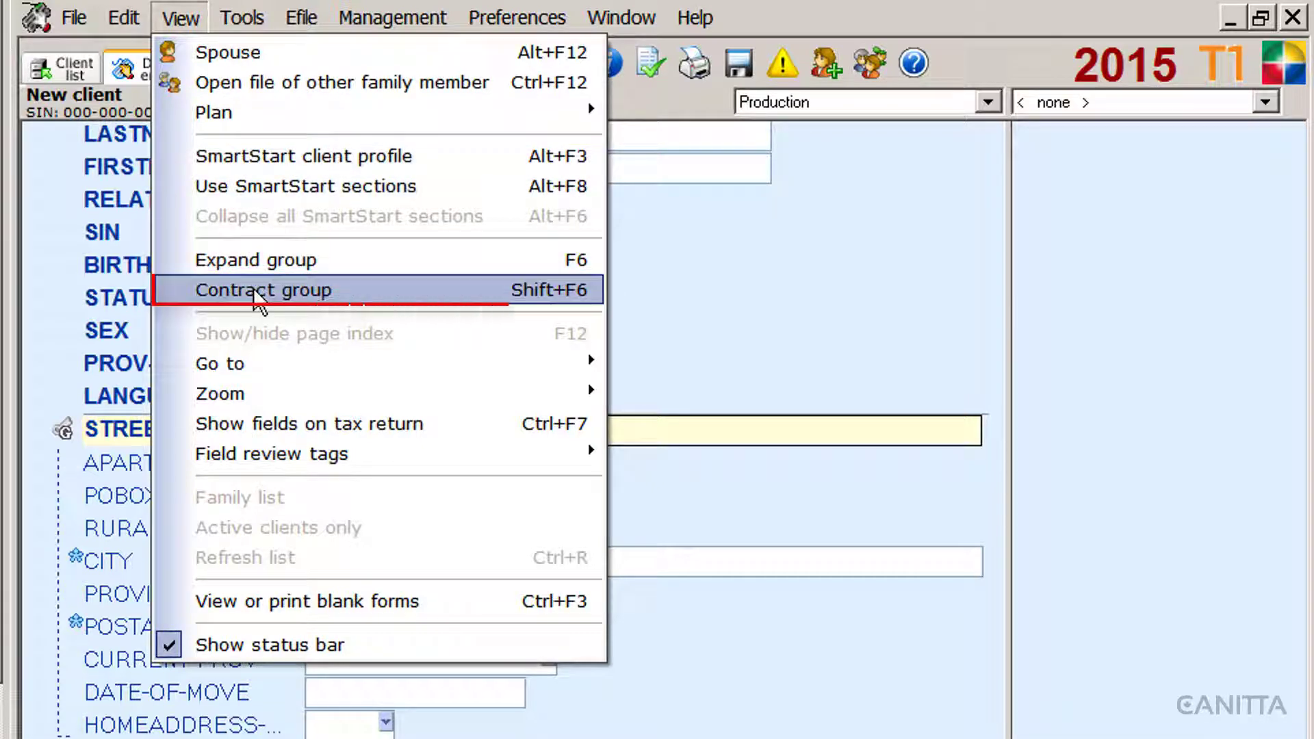
Read the descriptions of the STREET and SEX keywords
left_click(768, 330)
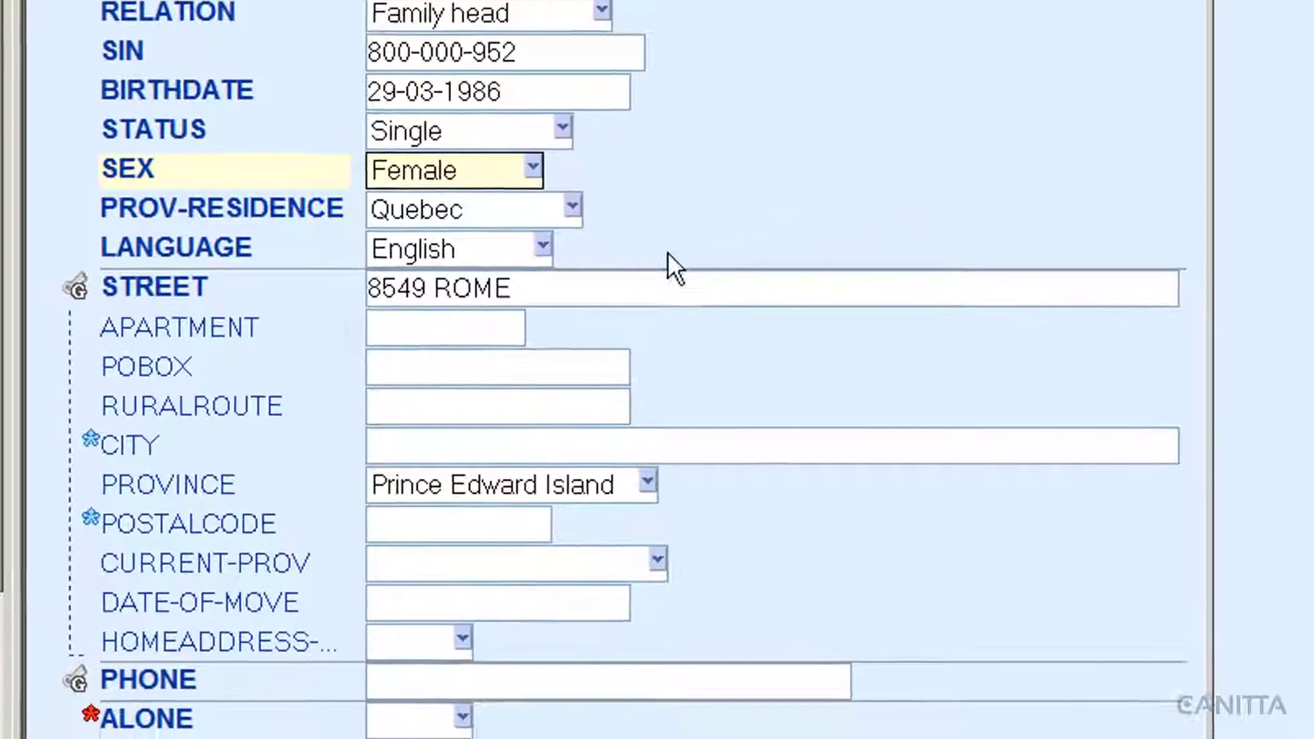
mouse_move(154, 349)
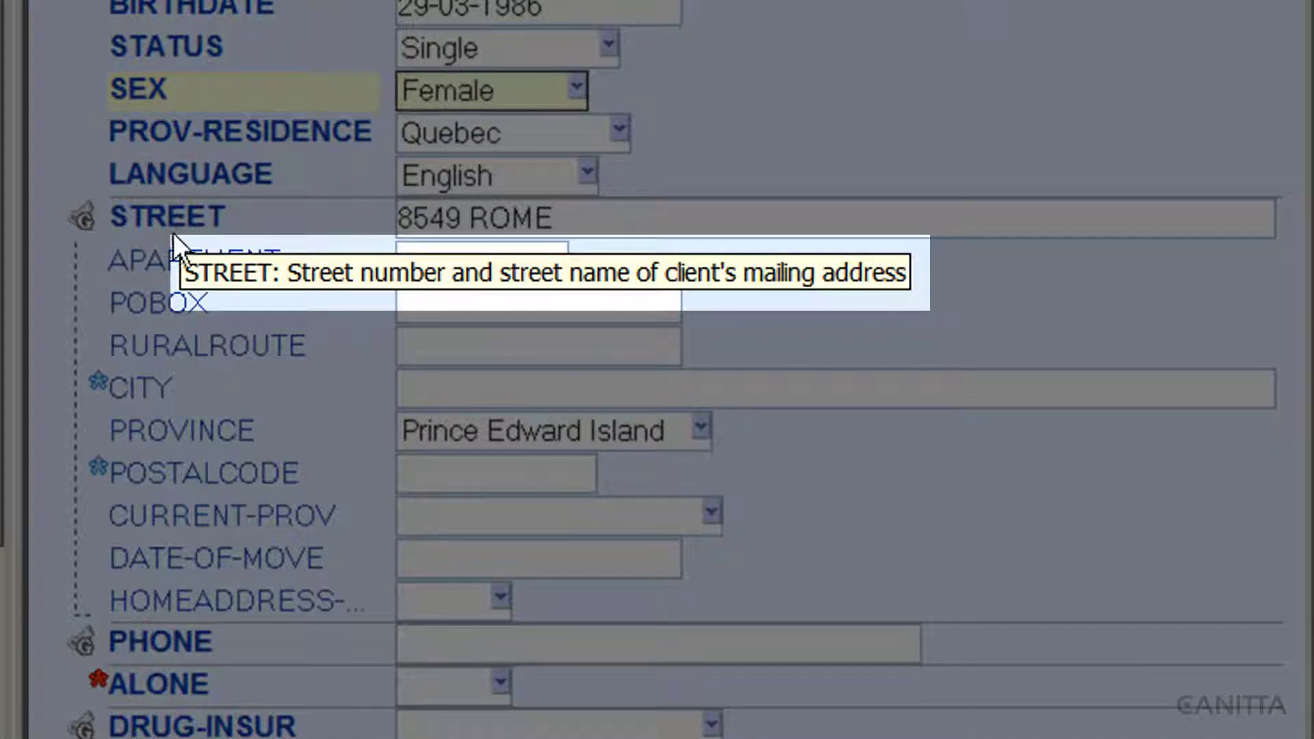
mouse_move(173, 277)
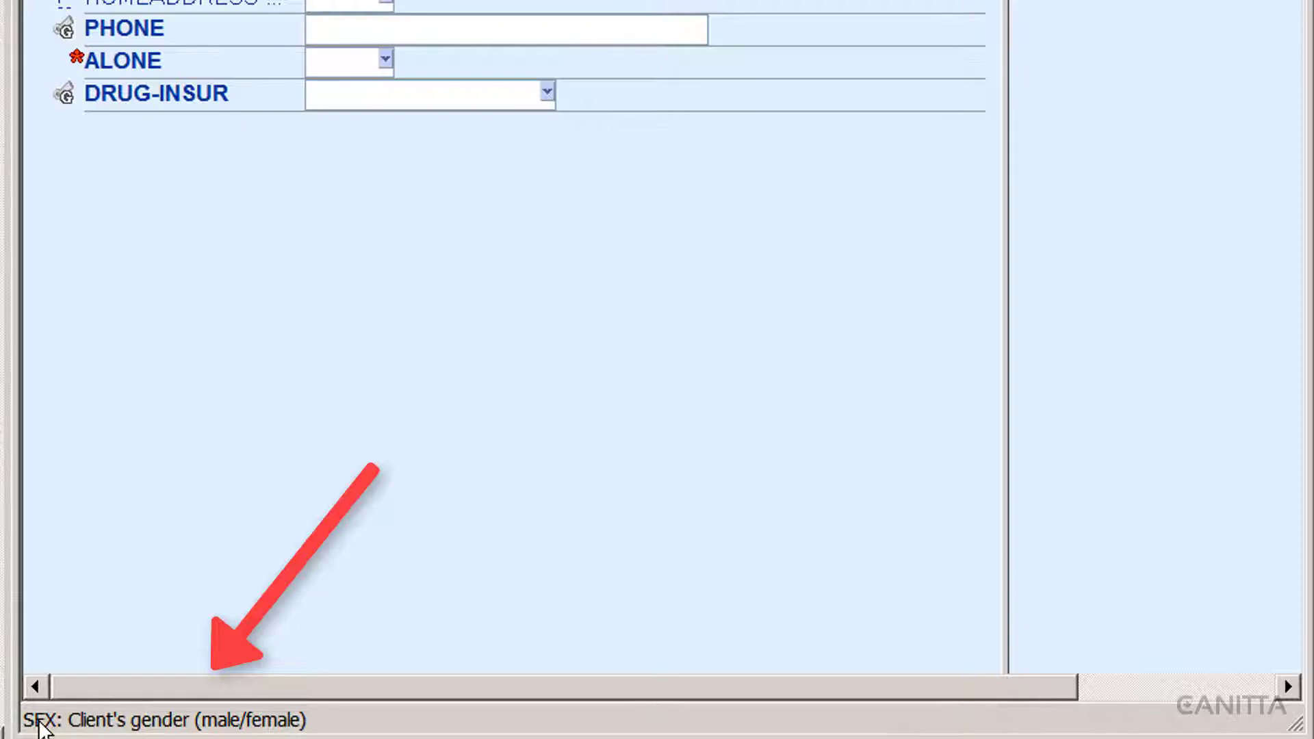
key("Tab")
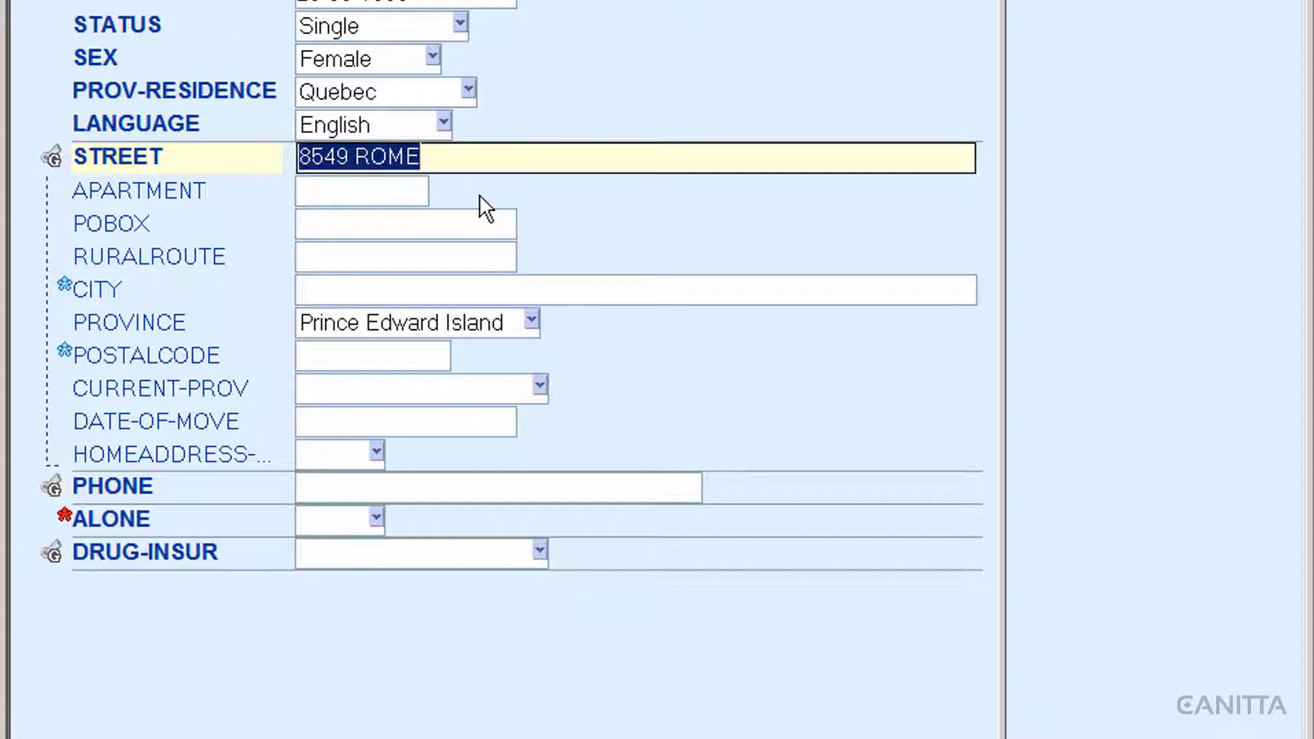
Enter the client's apartment number from the Personal Information form, leaving the PO box empty
left_click(350, 195)
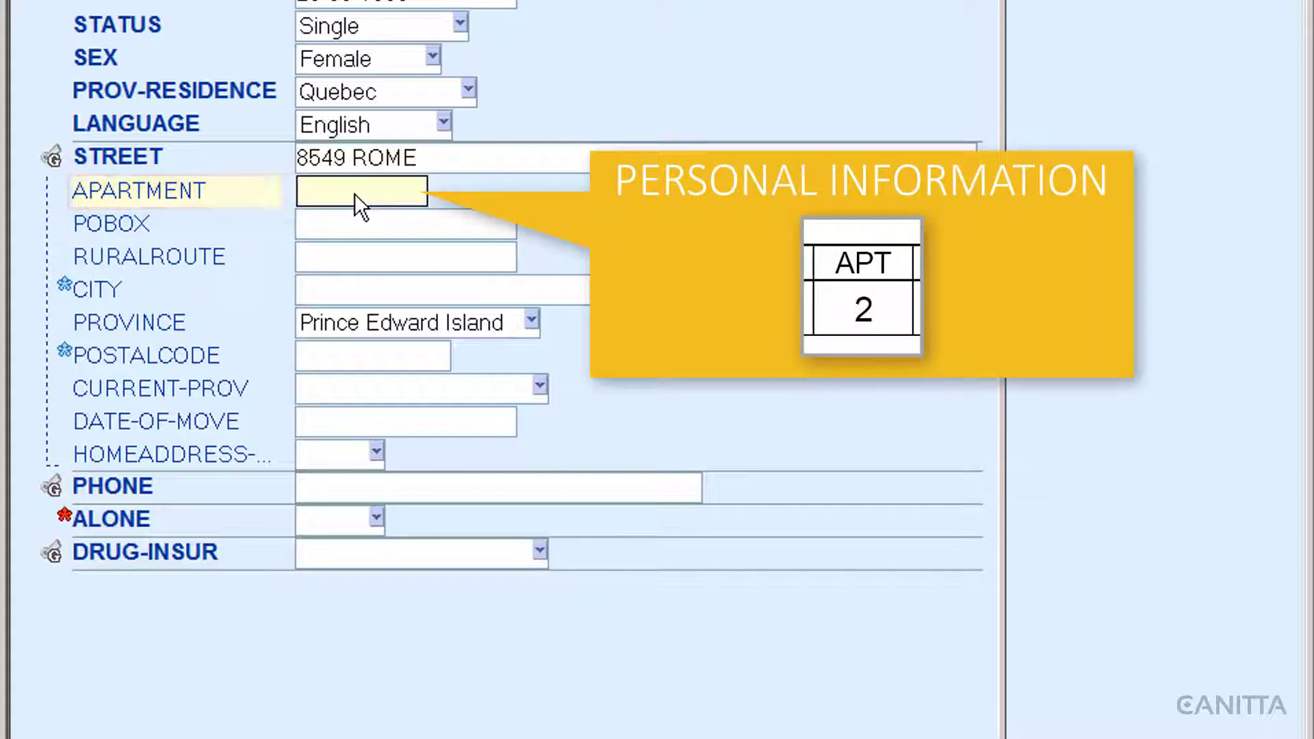
type("2")
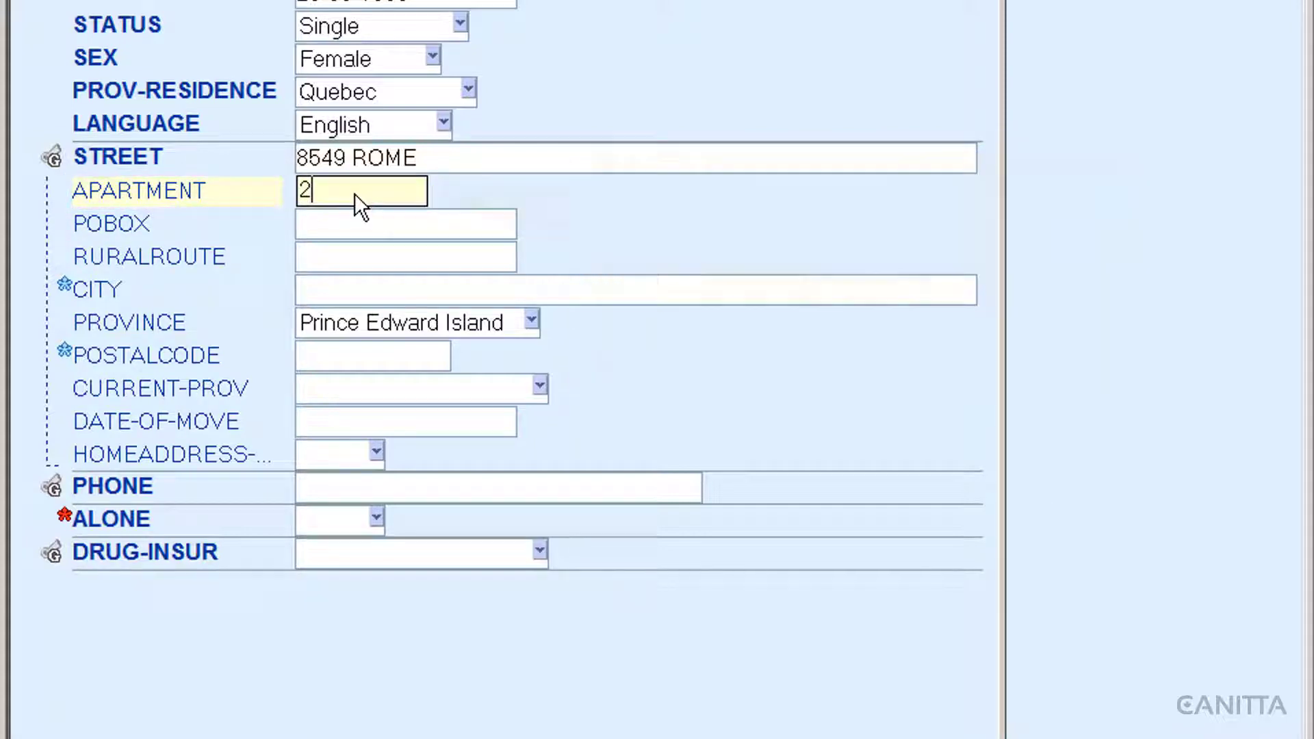
key("Tab")
key("Tab")
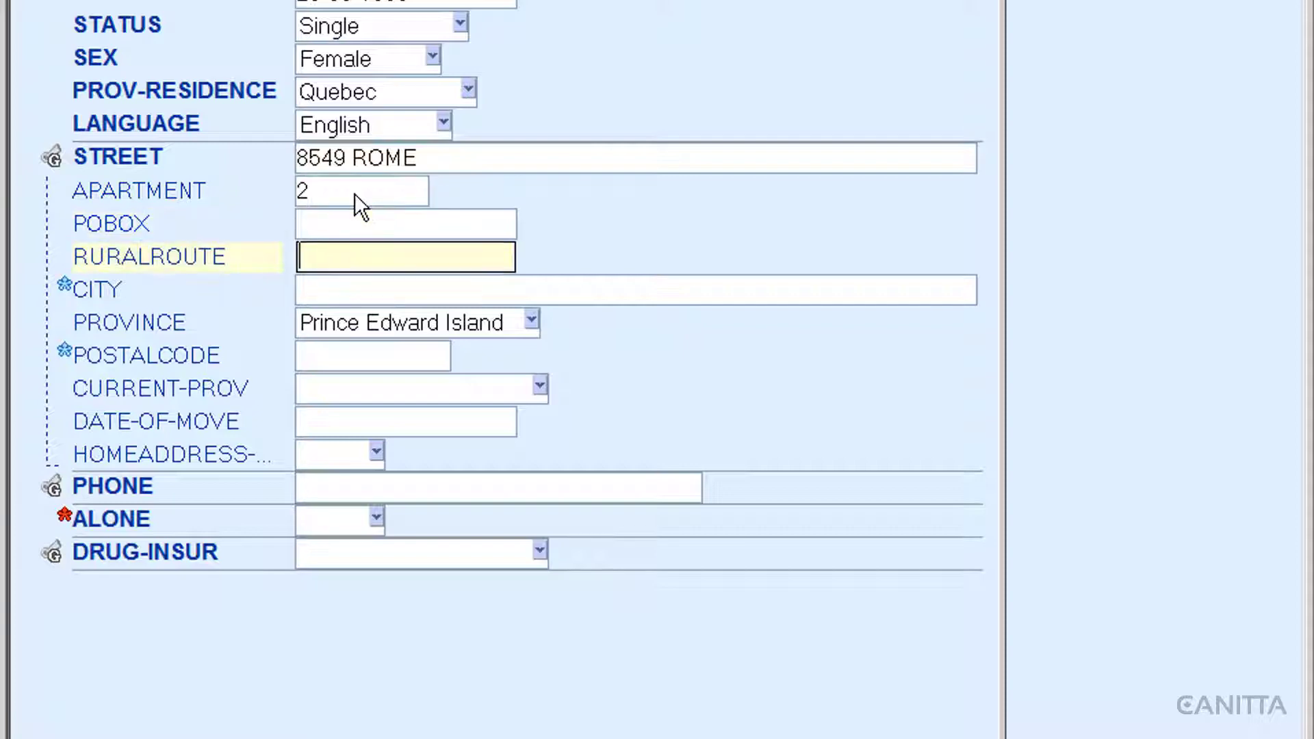
Enter the city of the client's mailing address and set its province to Quebec
left_click(318, 298)
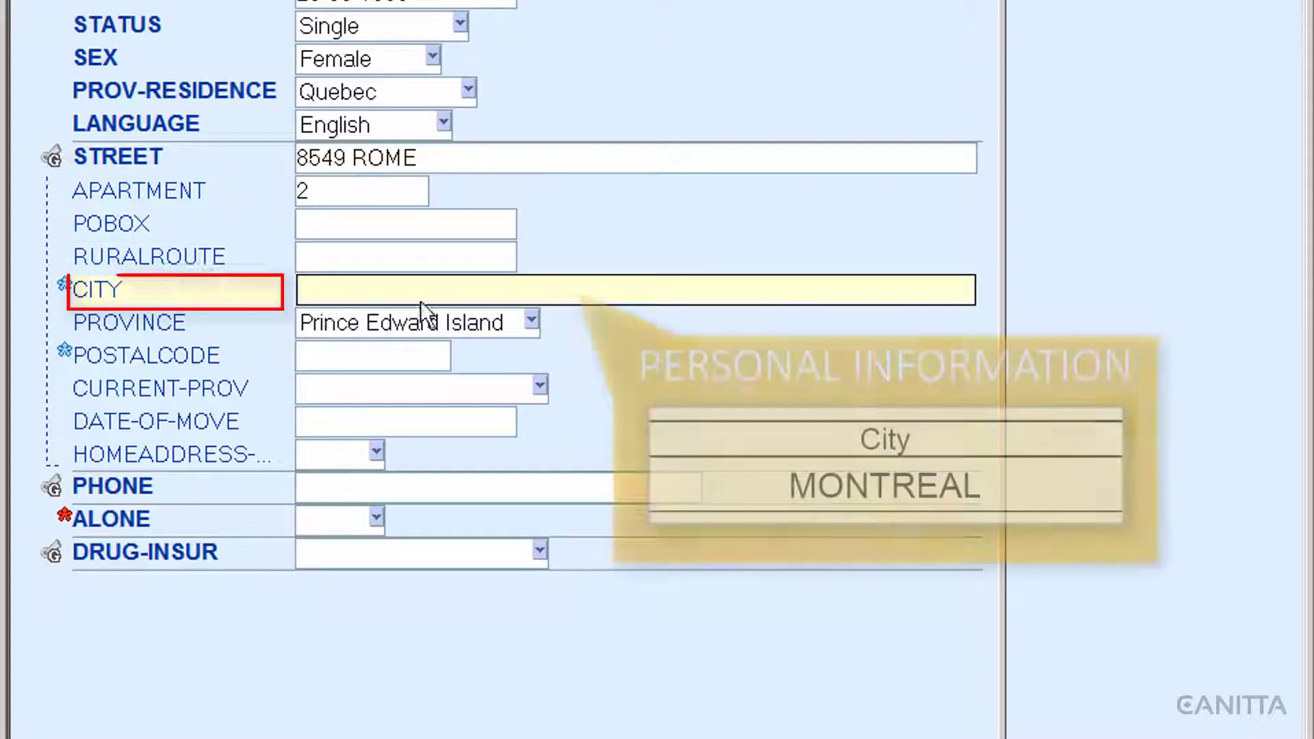
type("MO")
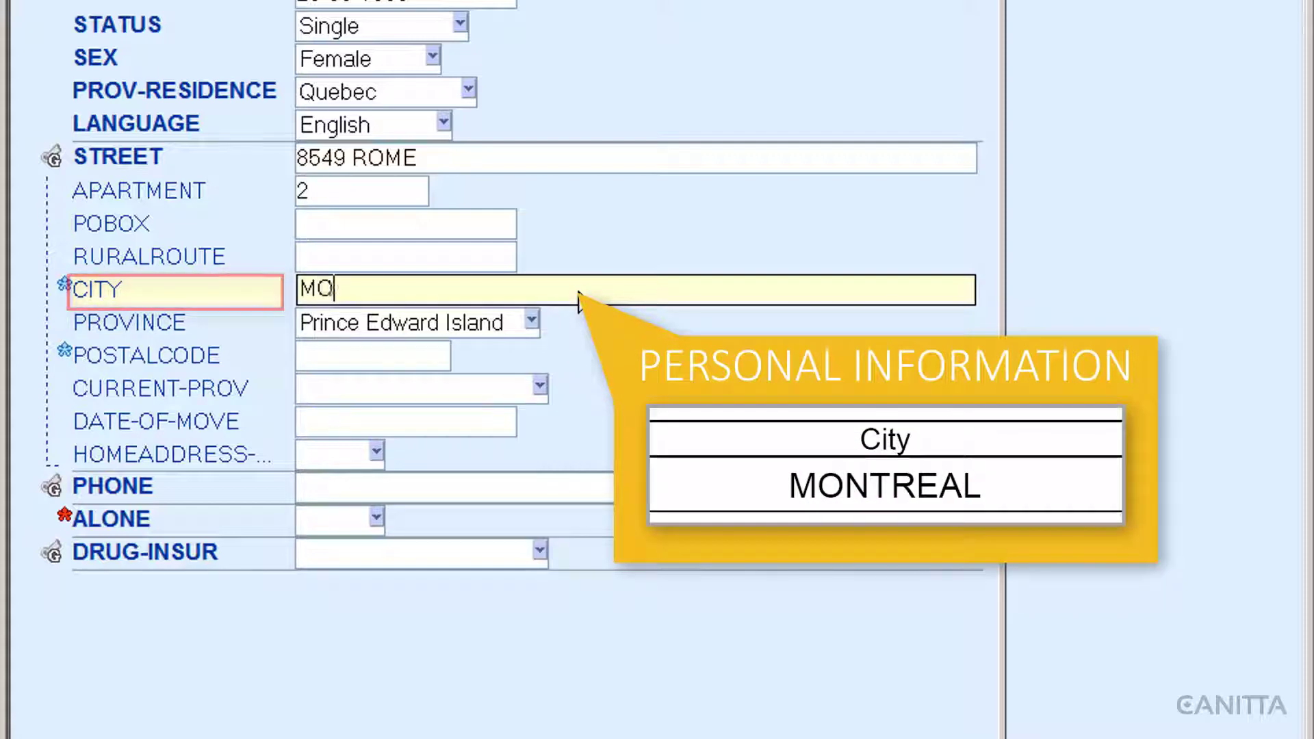
type("NTREAL")
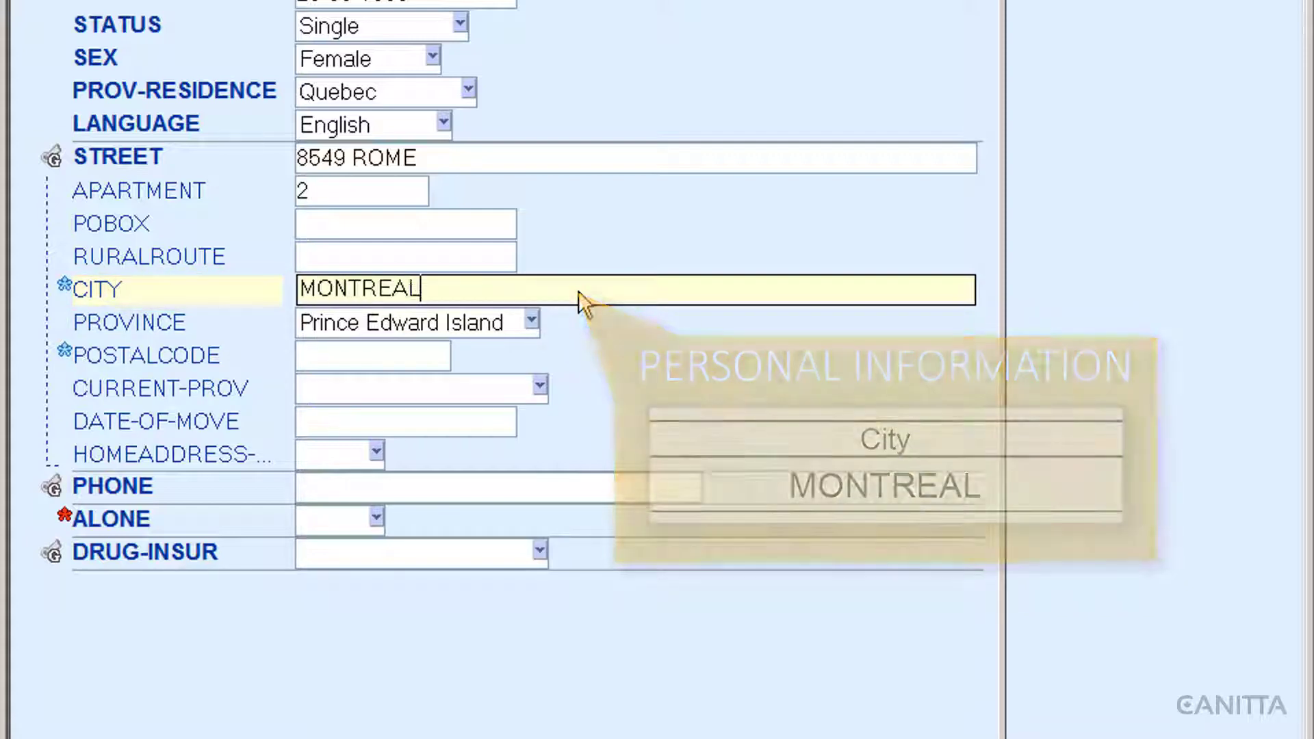
key("Tab")
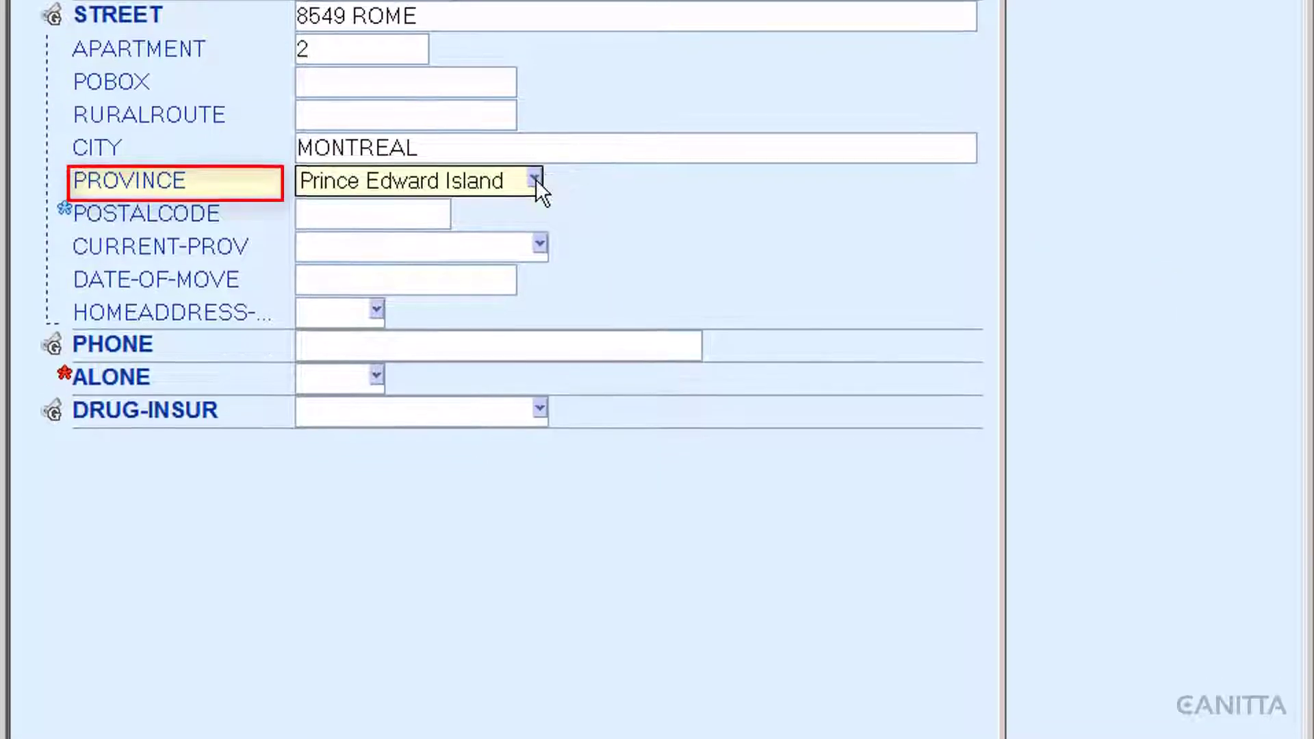
left_click(536, 307)
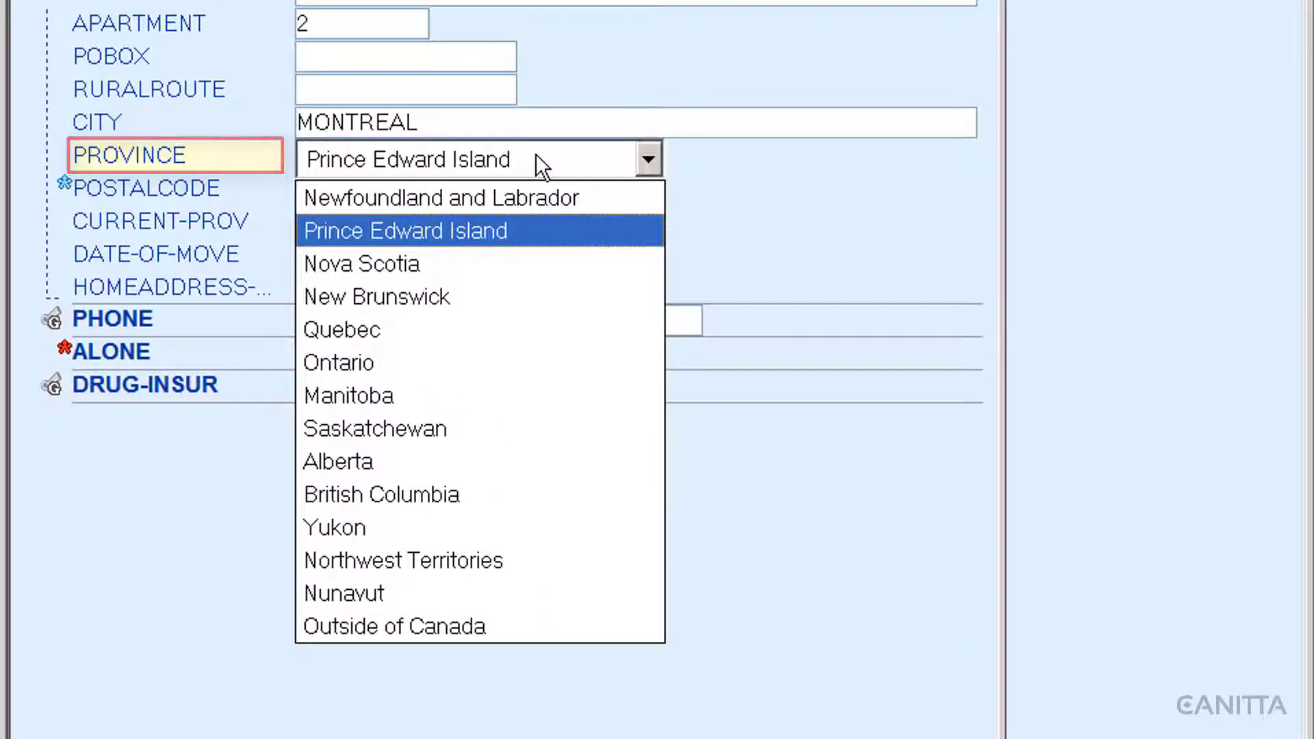
left_click(423, 327)
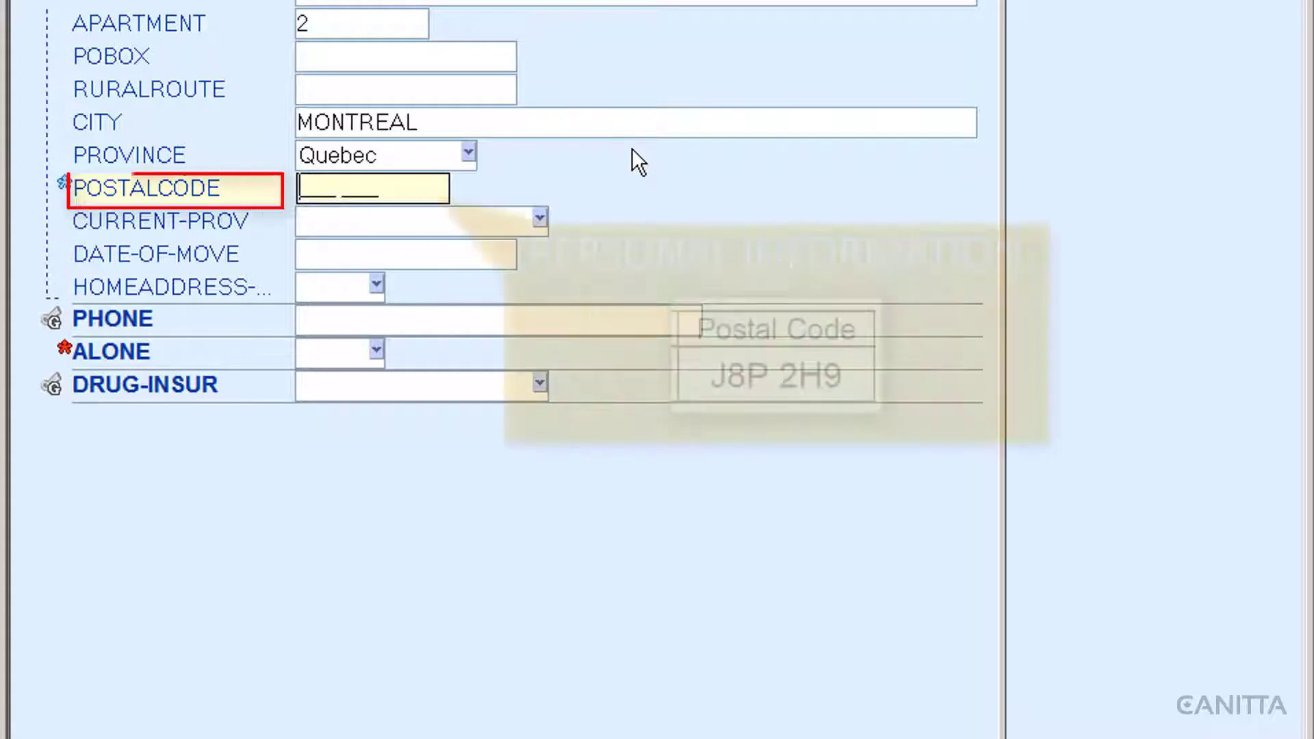
Enter the client's postal code and set the HOMEADDRESS keyword to Yes
type("J8P ")
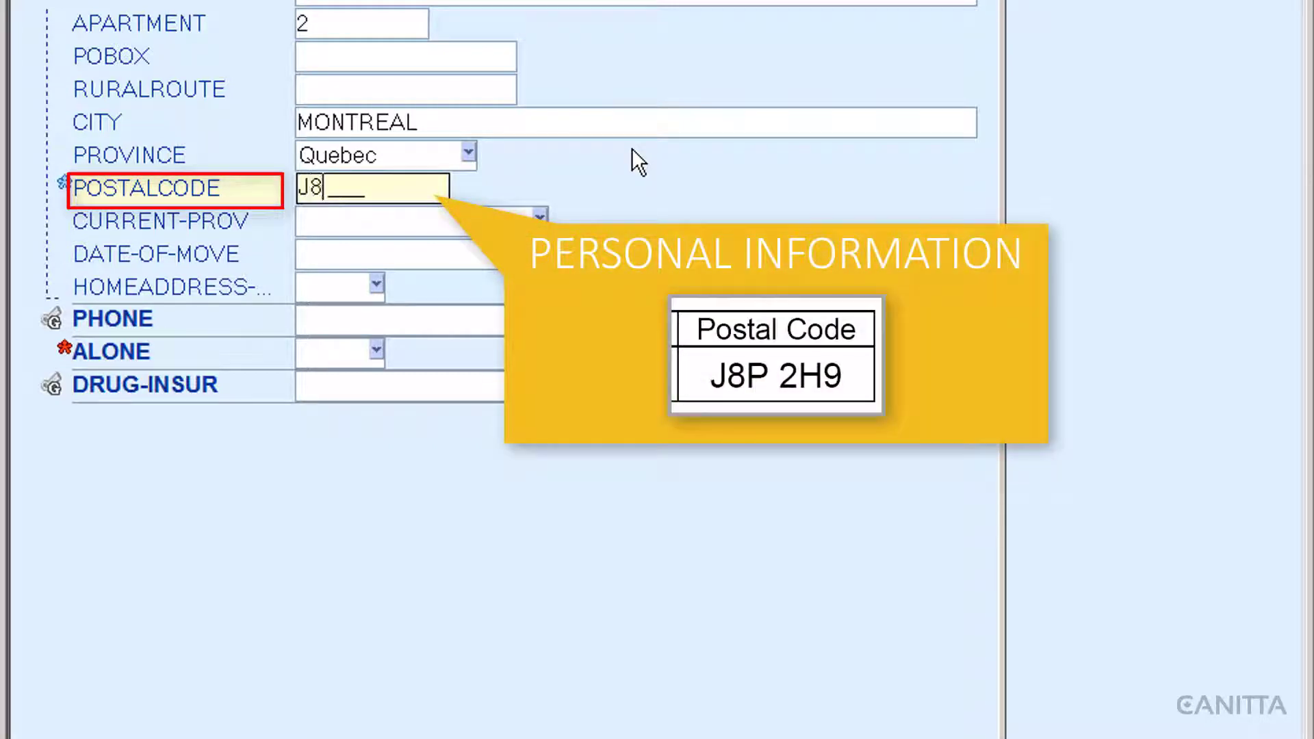
type("2H9")
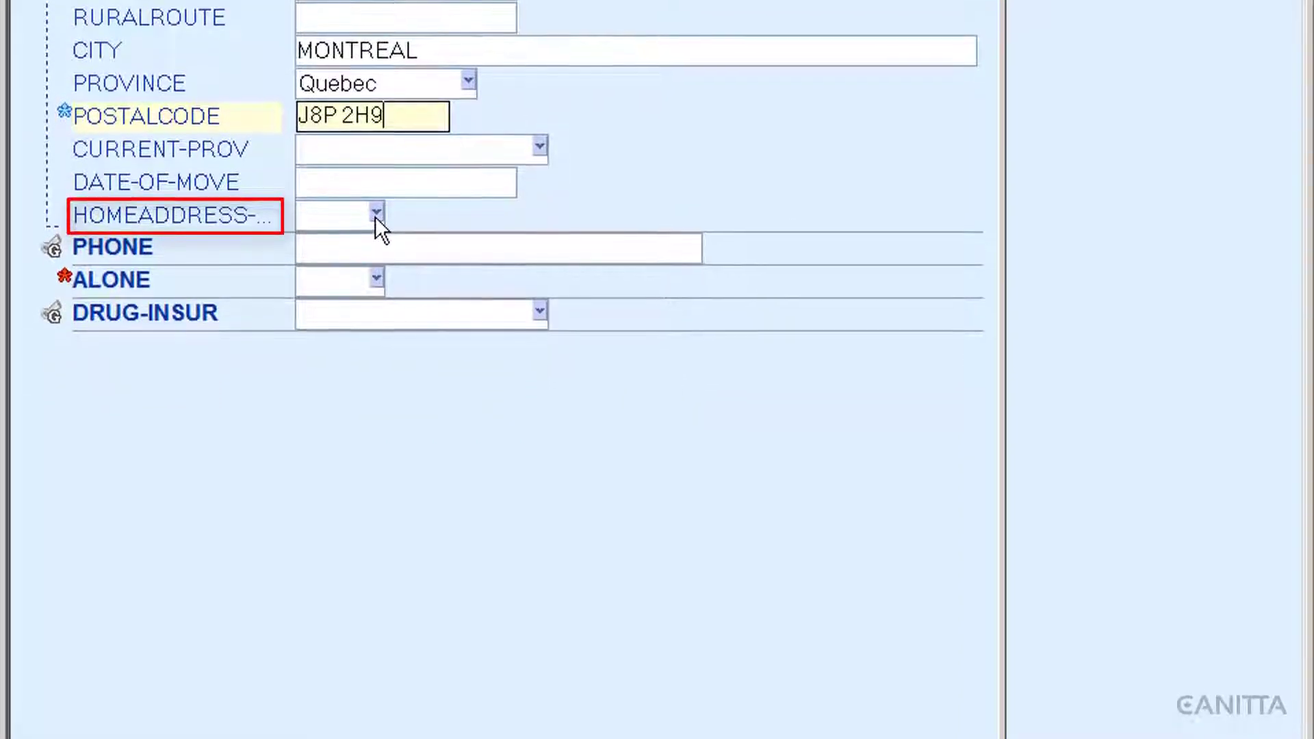
left_click(376, 214)
left_click(357, 250)
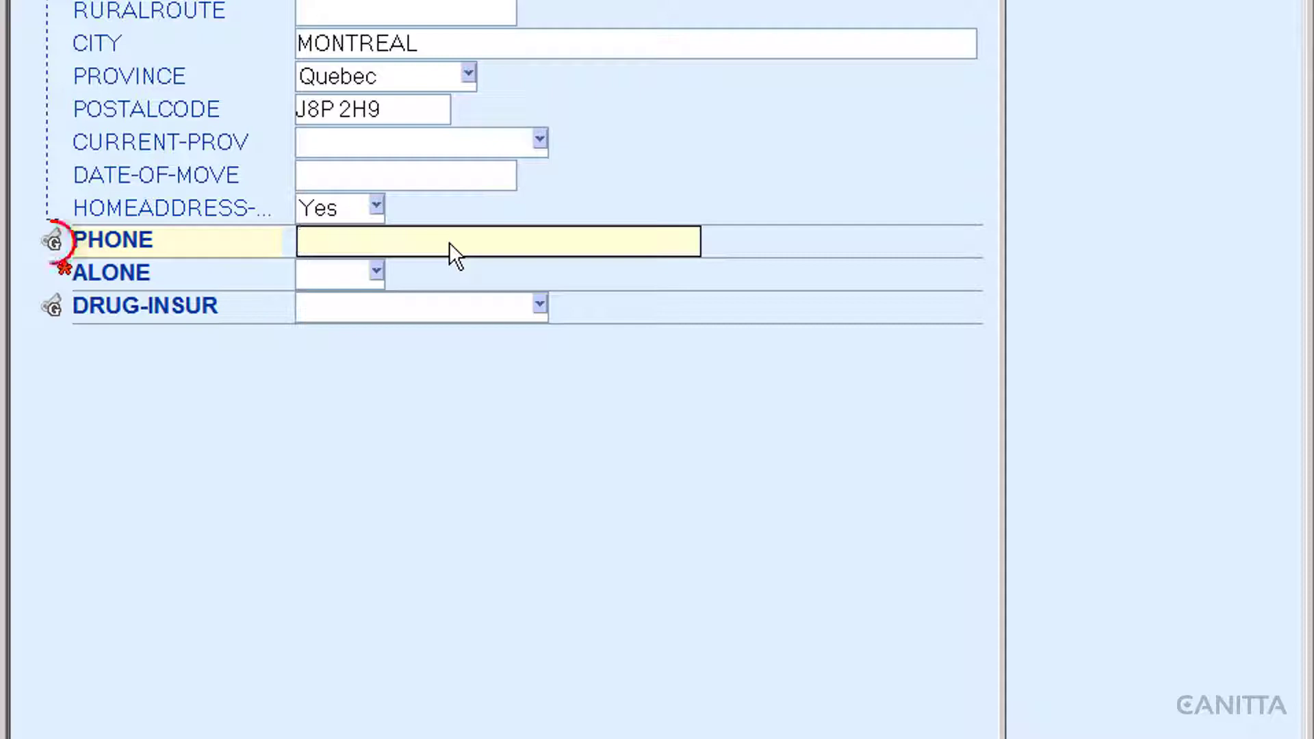
Enter the client's home phone number from the Personal Information form and expand the PHONE group
type("555")
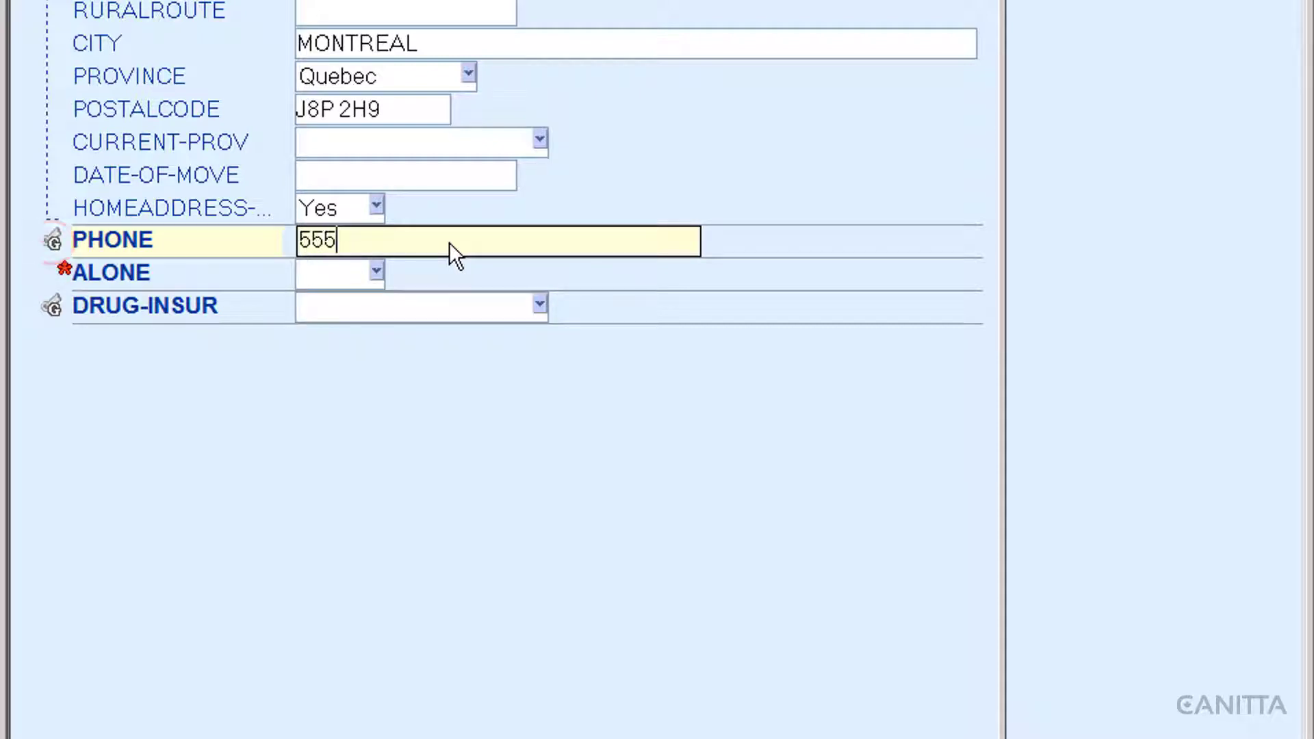
type(") 333-1")
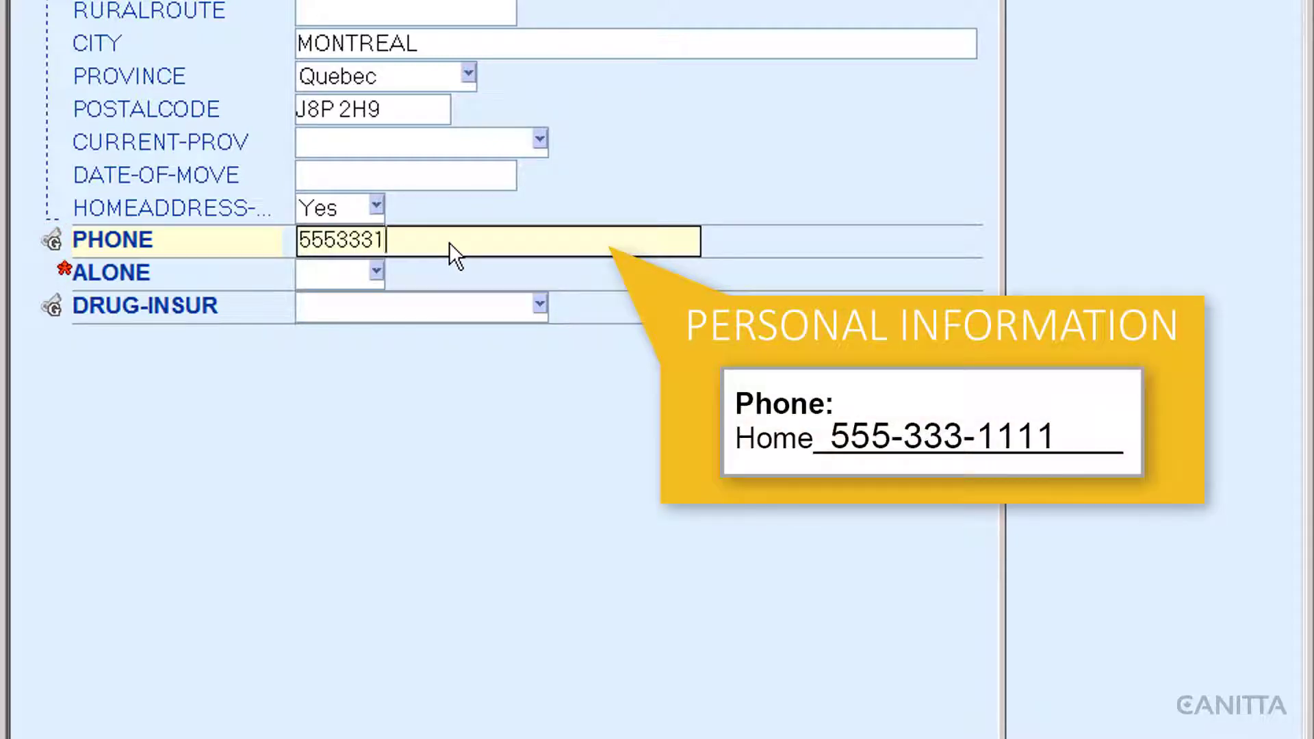
type("111")
key("Return")
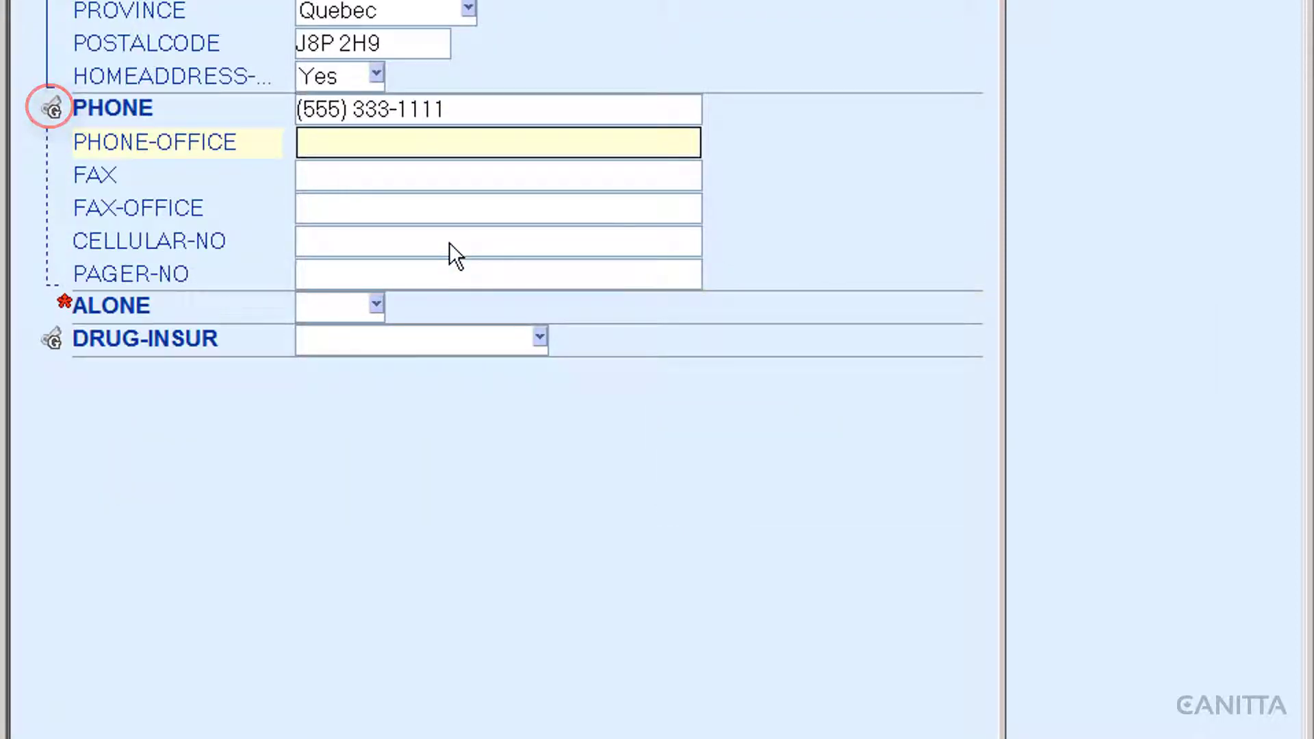
Enter the client's cell phone number from the Personal Information form in the CELLULAR-NO keyword
left_click(367, 240)
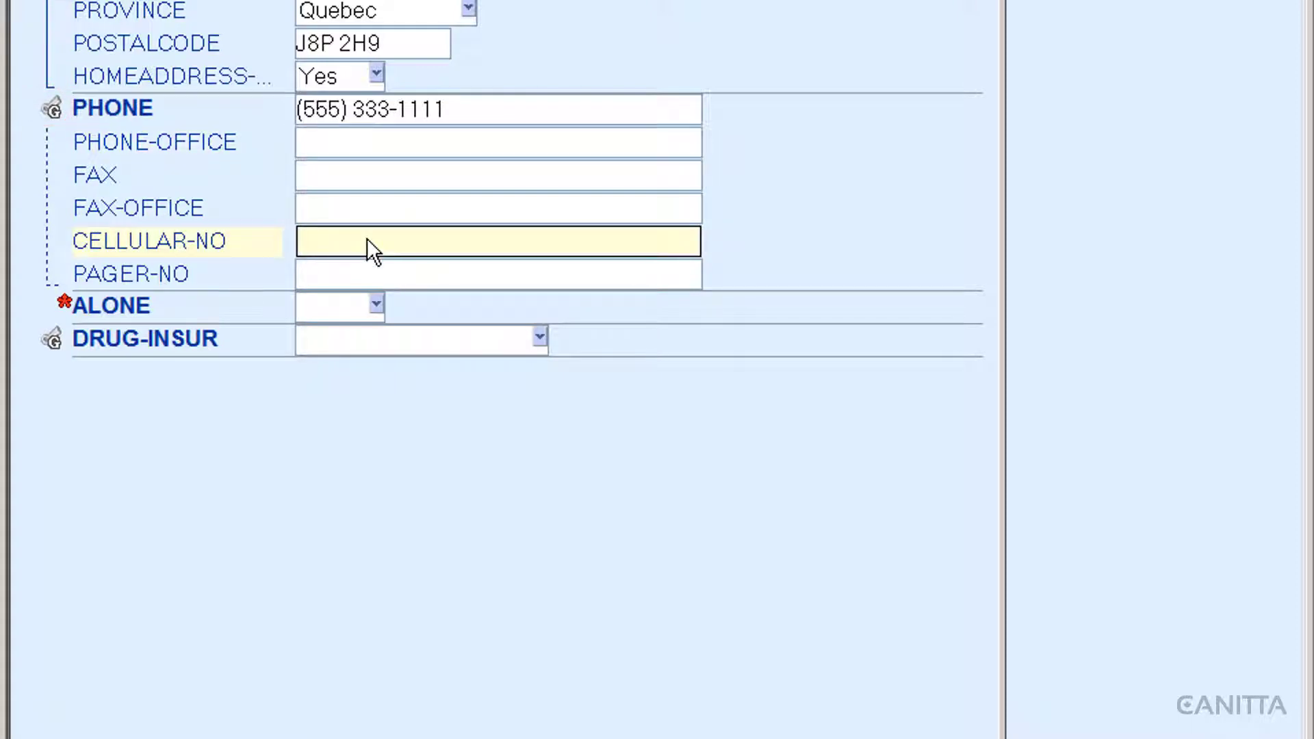
type("555")
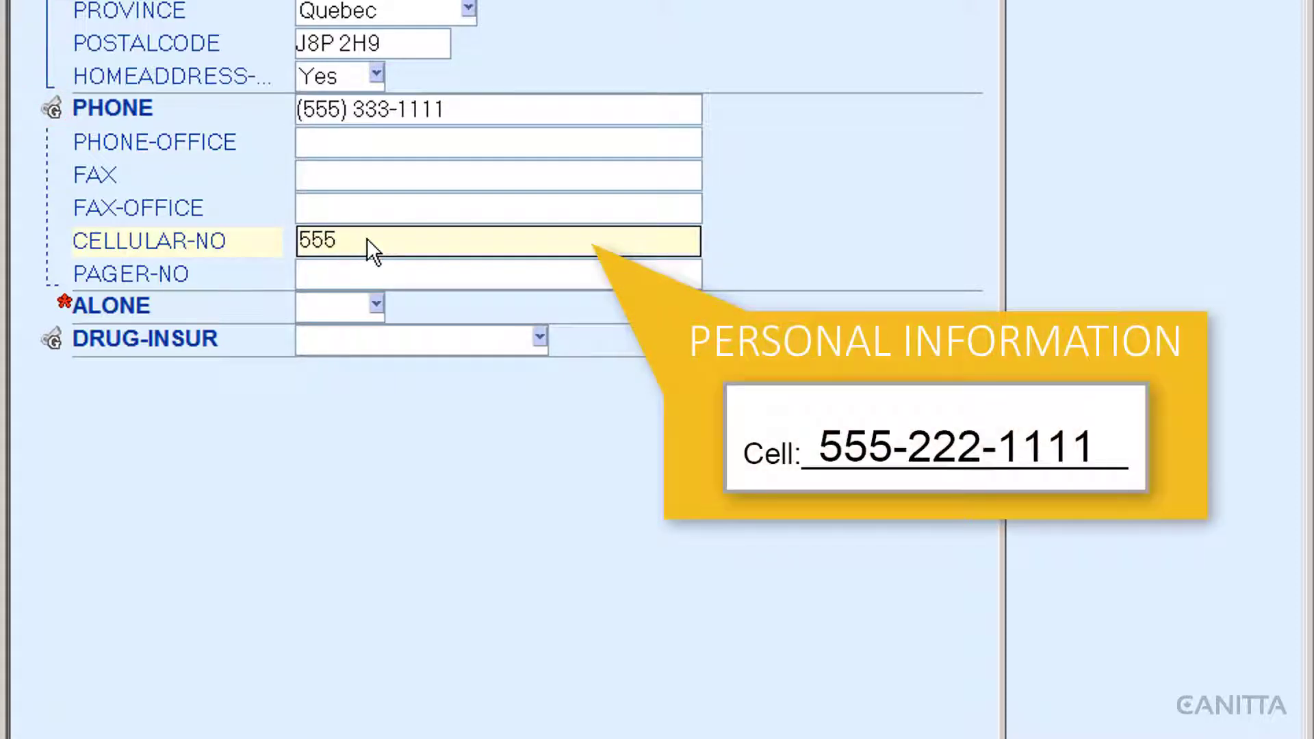
type("2221111")
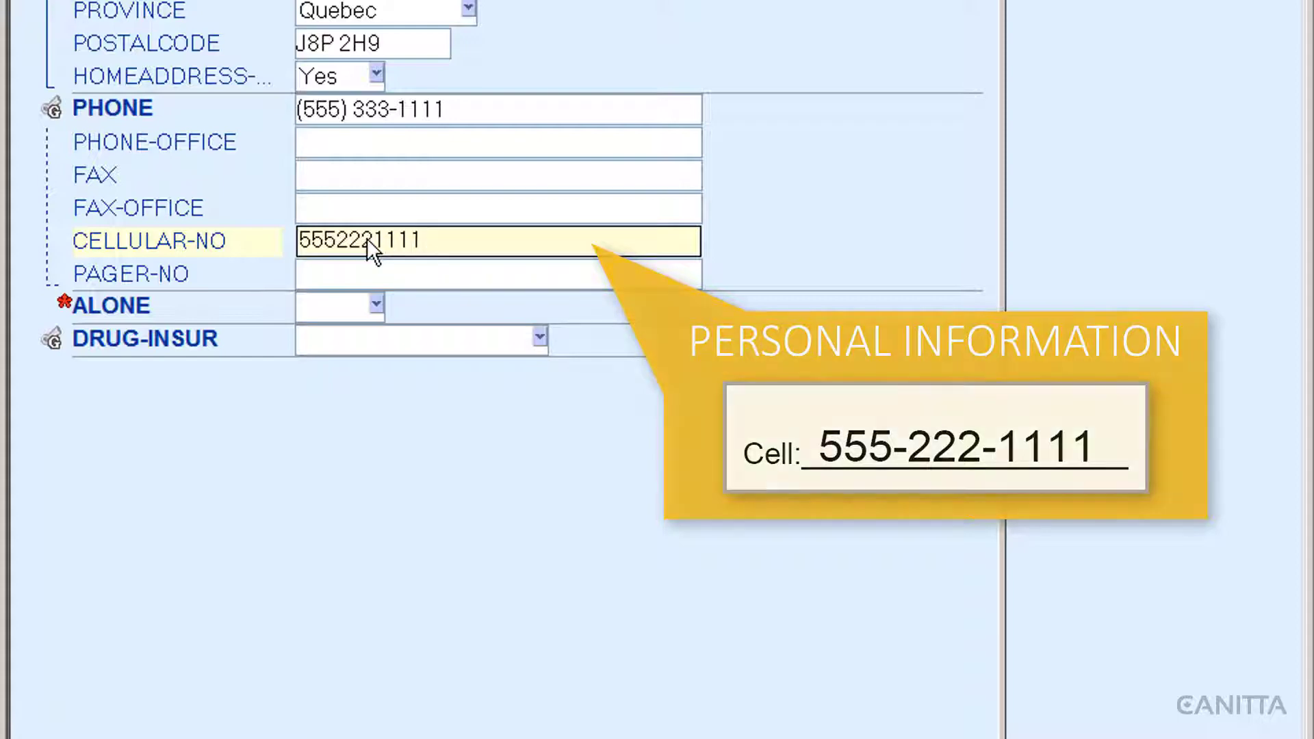
key("Tab")
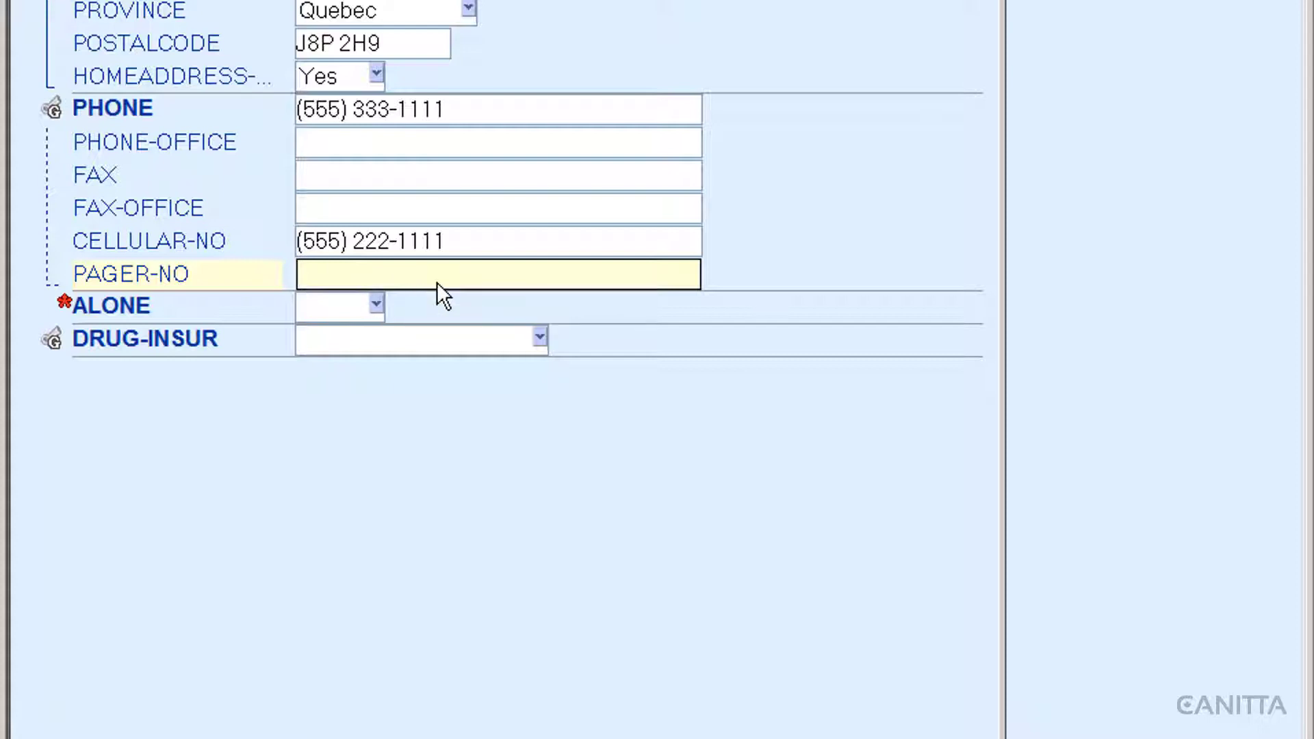
Set the ALONE keyword to Yes and DRUG-INSUR to Quebec prescription drug insurance (all year)
left_click(373, 305)
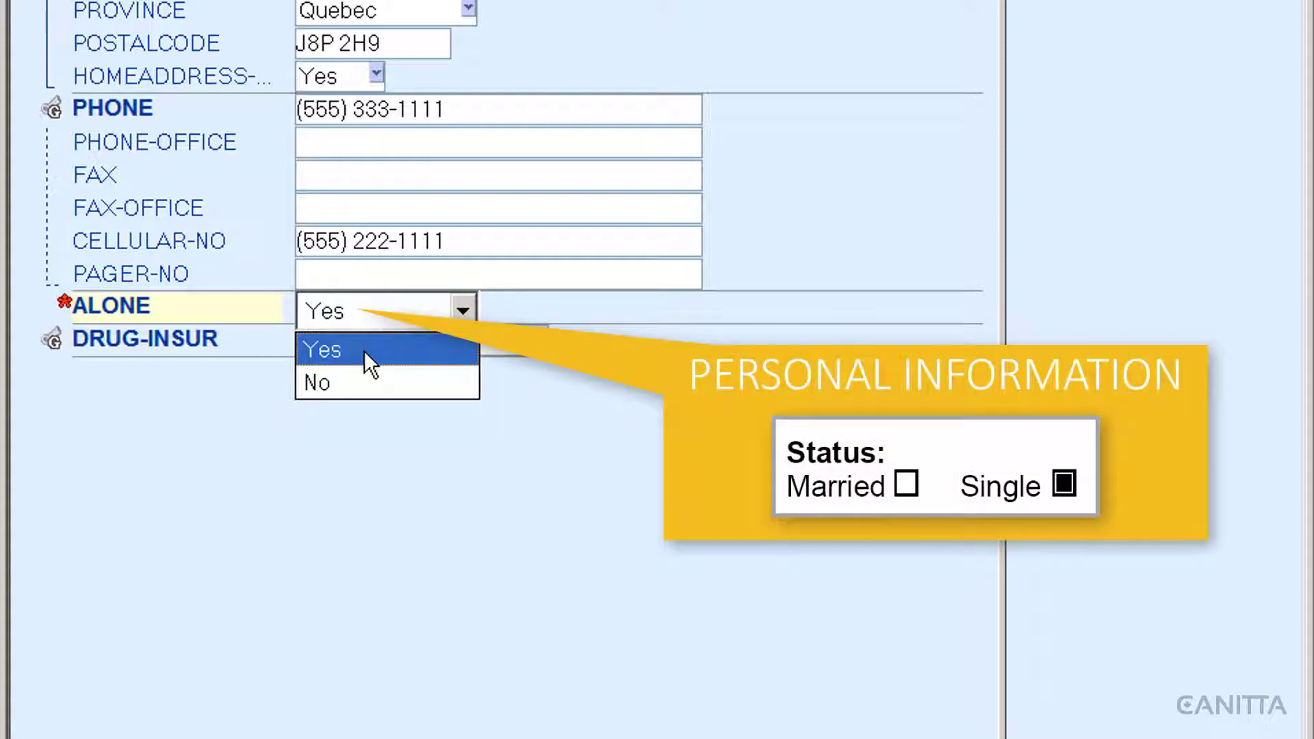
left_click(365, 351)
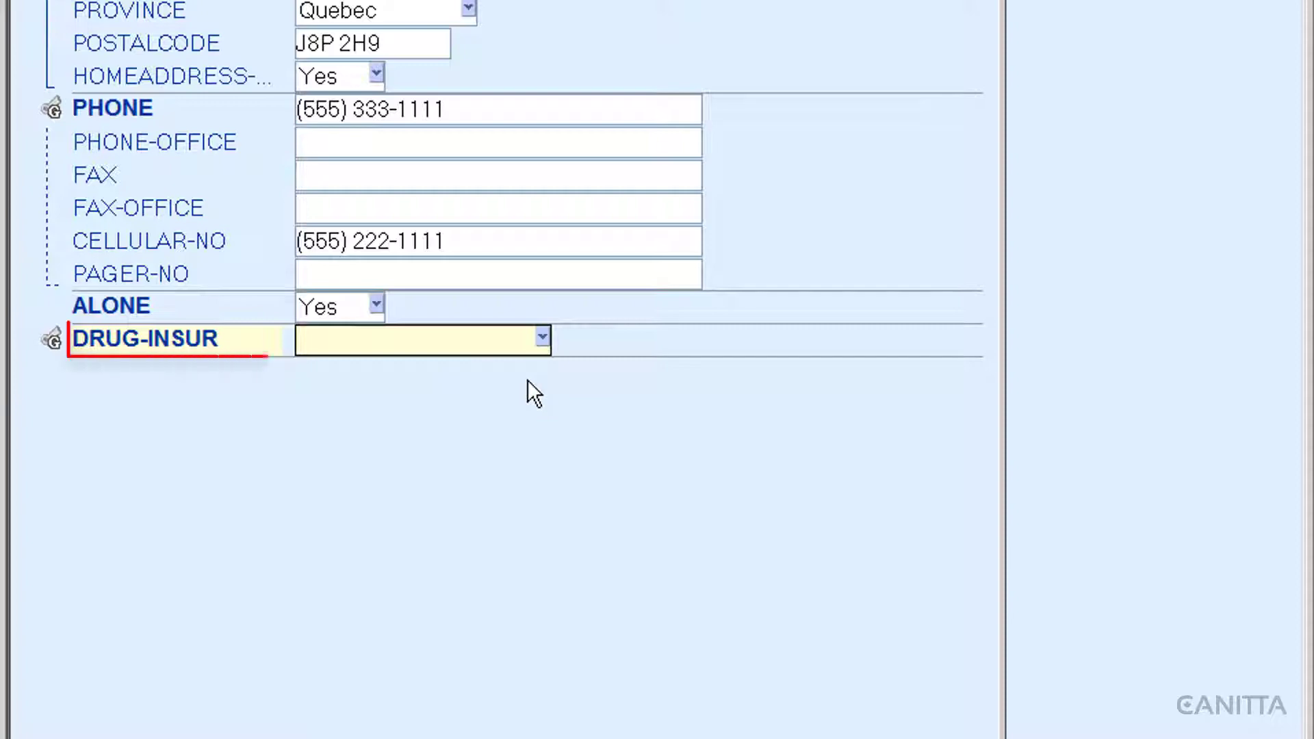
left_click(546, 340)
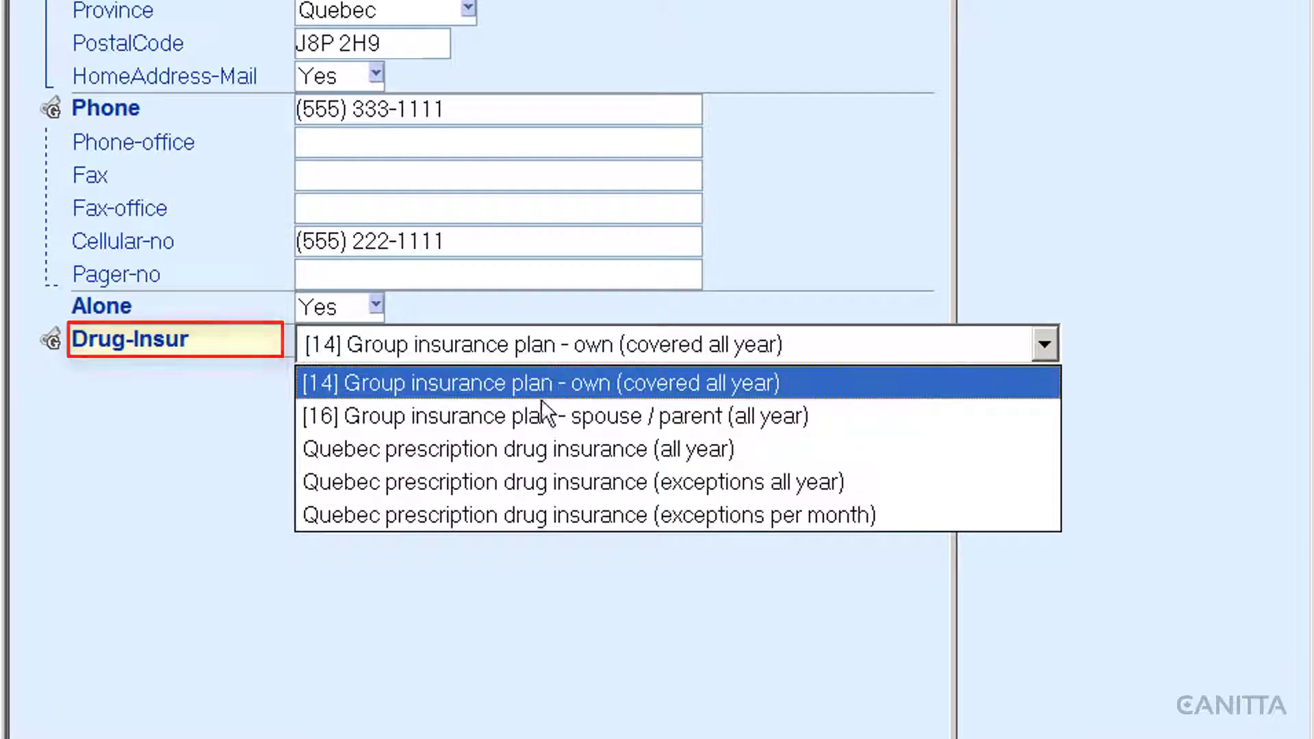
left_click(545, 448)
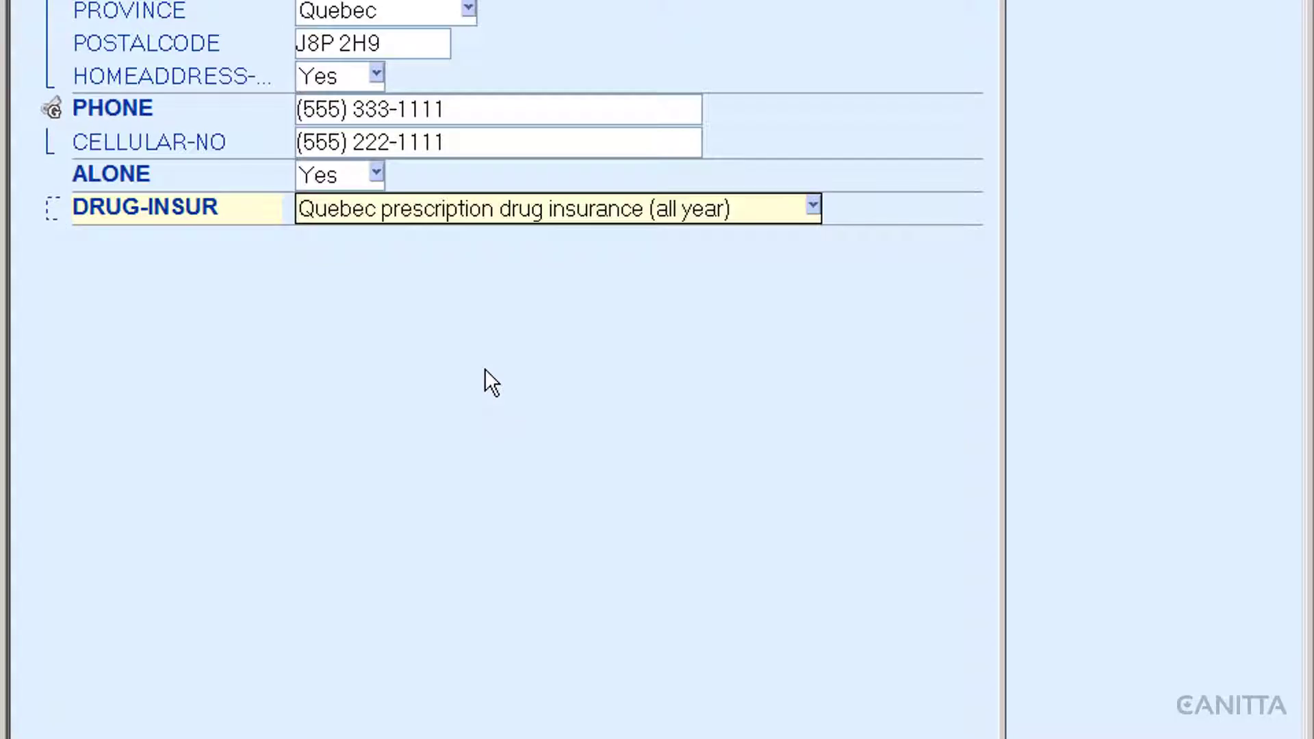